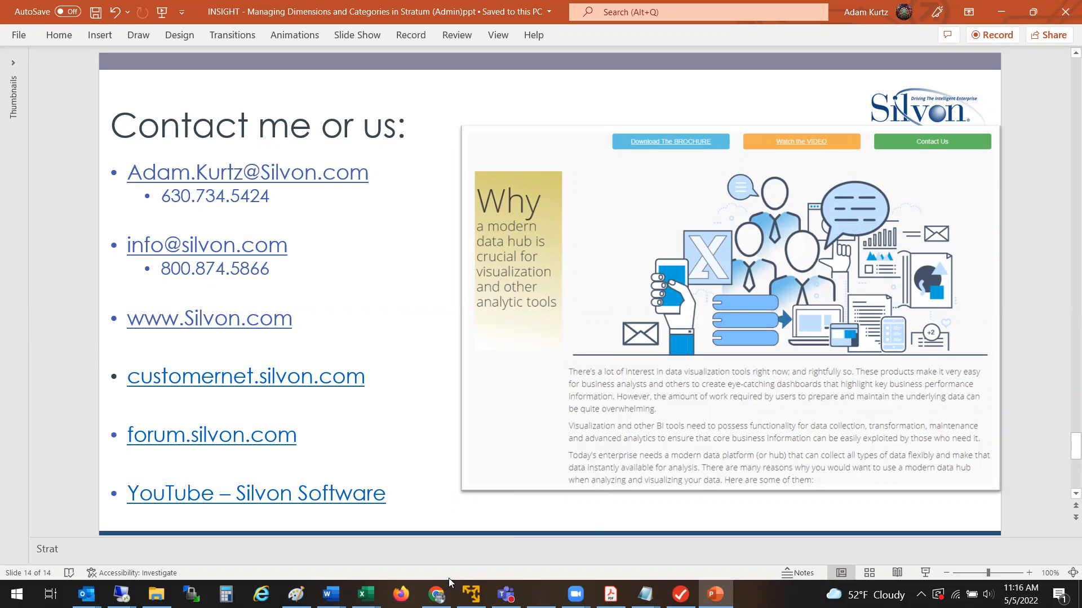
Step: Switch to Stratum in Chrome and open the management page for measures
mouse_move(437, 595)
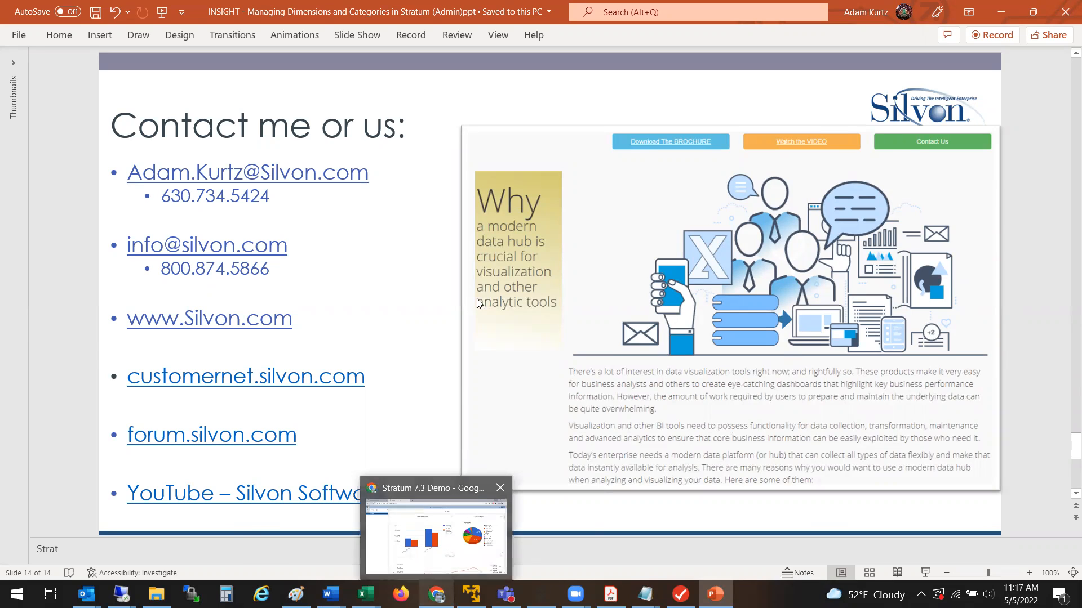
left_click(448, 544)
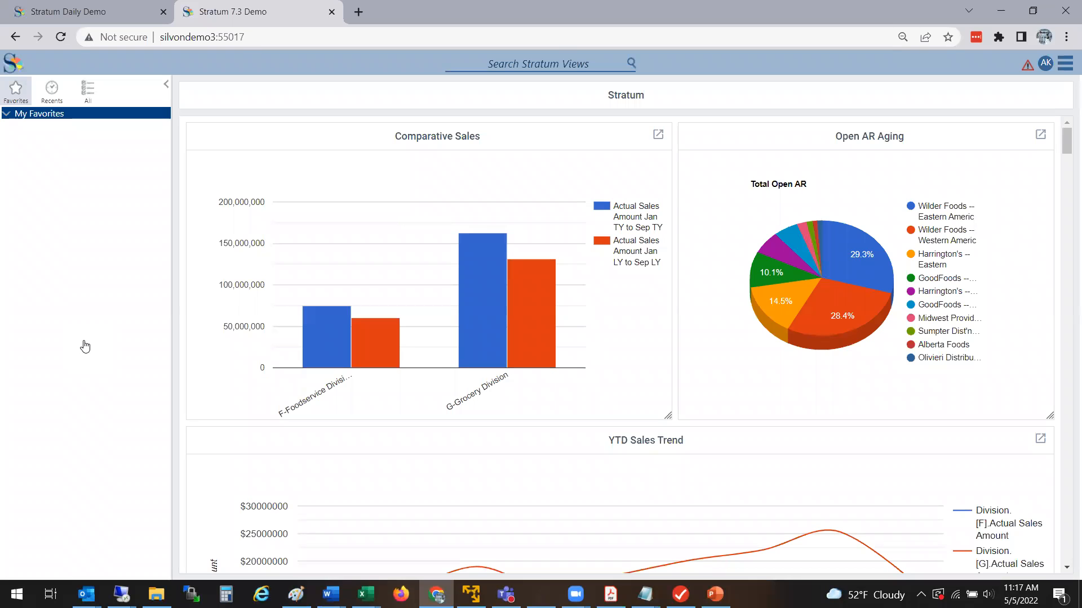
left_click_drag(1066, 153, 1066, 128)
left_click(1066, 68)
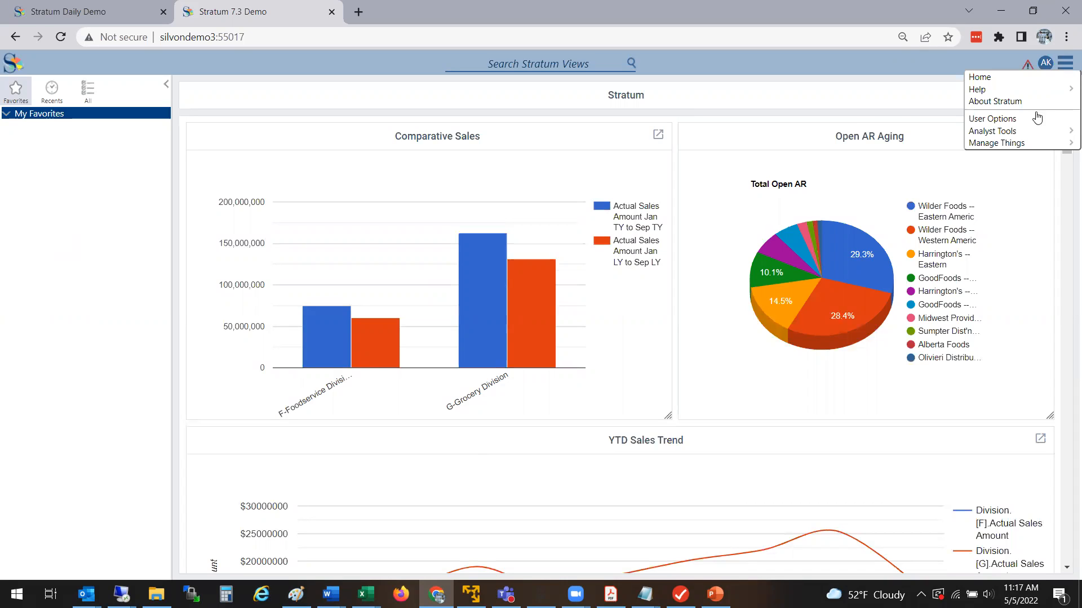
mouse_move(1028, 144)
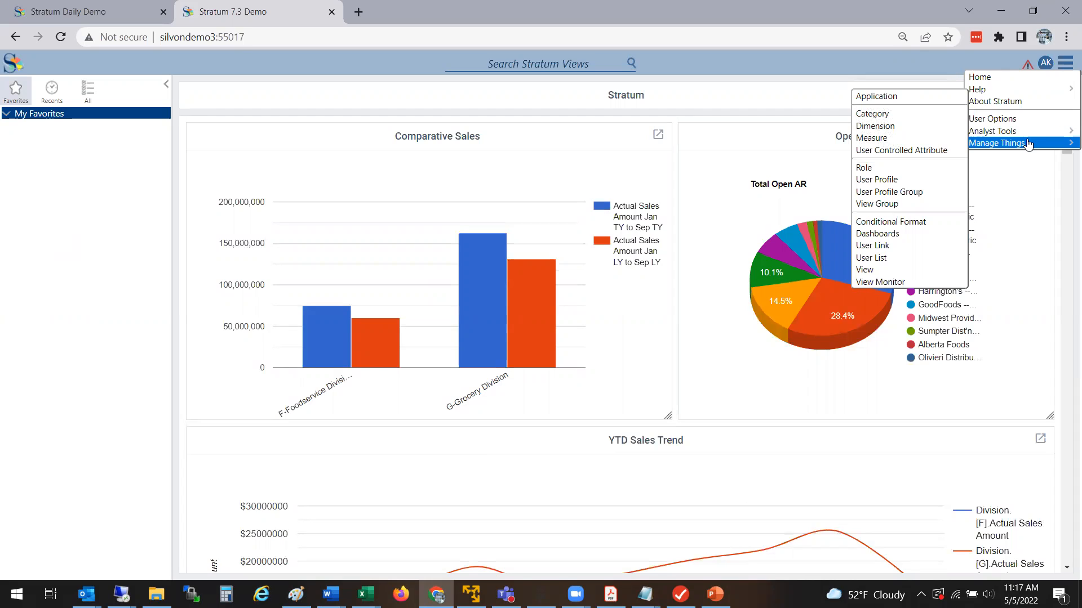
left_click(905, 138)
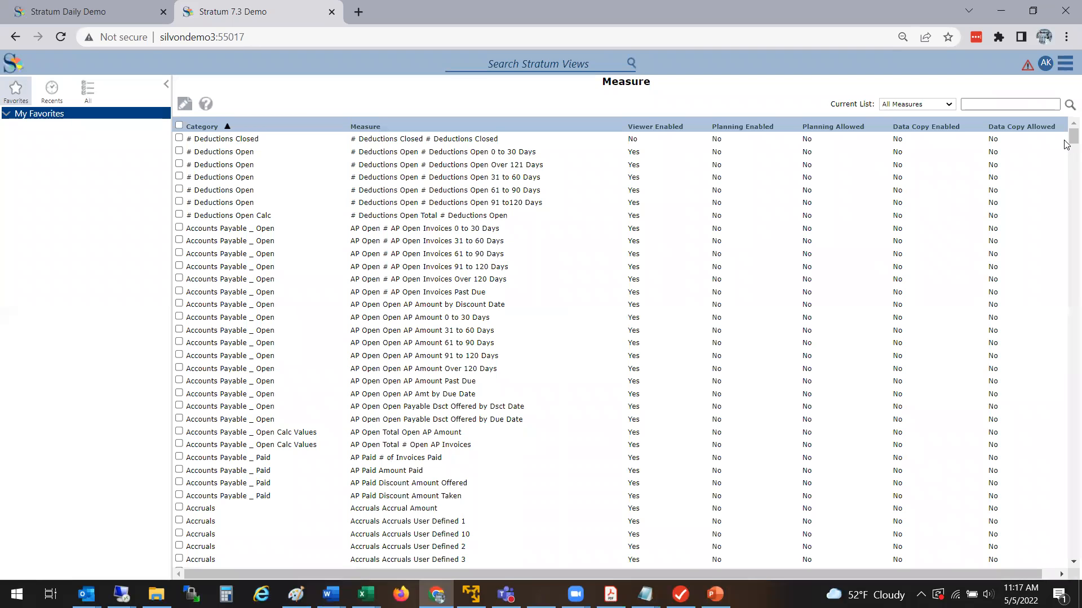
Step: Select the 21 measures from # Deductions Closed through AP Open Open AP Amt by Due Date and open them for maintenance
scroll(1067, 162, "down", 2)
scroll(1066, 195, "down", 20)
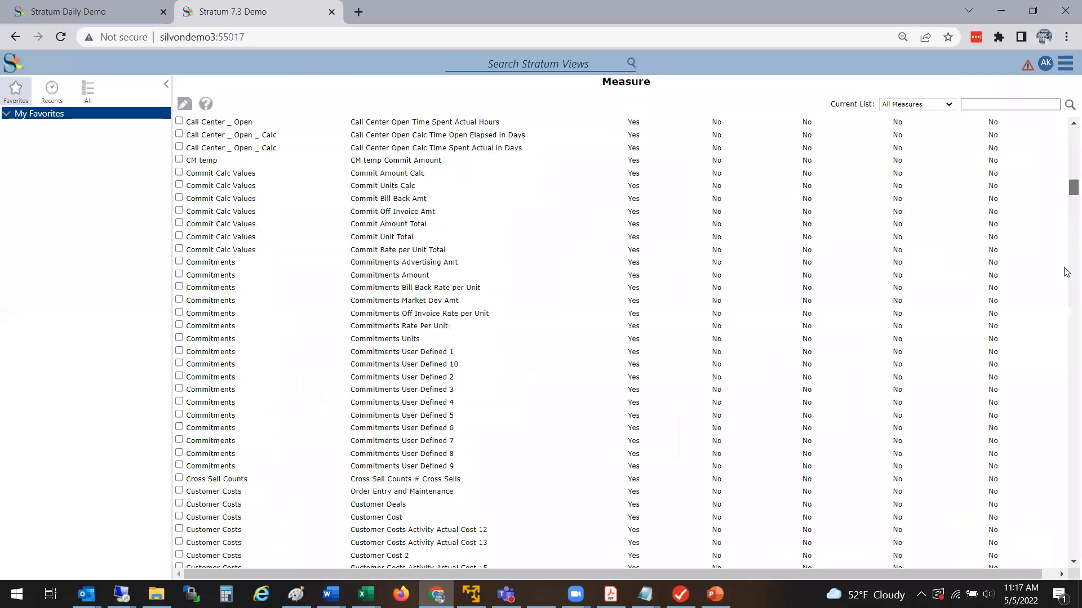
scroll(1066, 355, "down", 20)
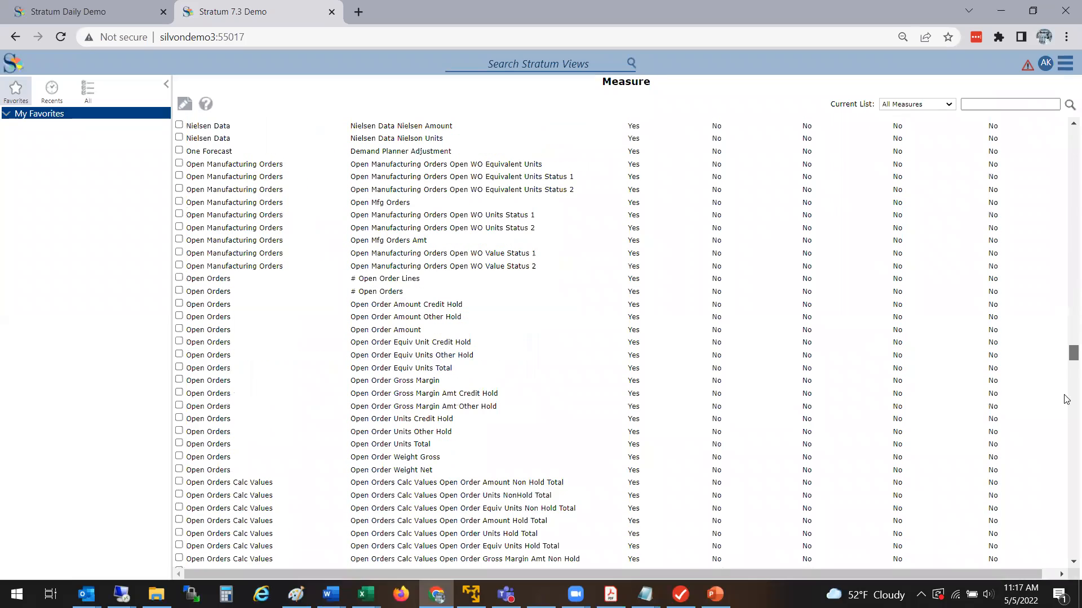
left_click_drag(1063, 491, 1064, 109)
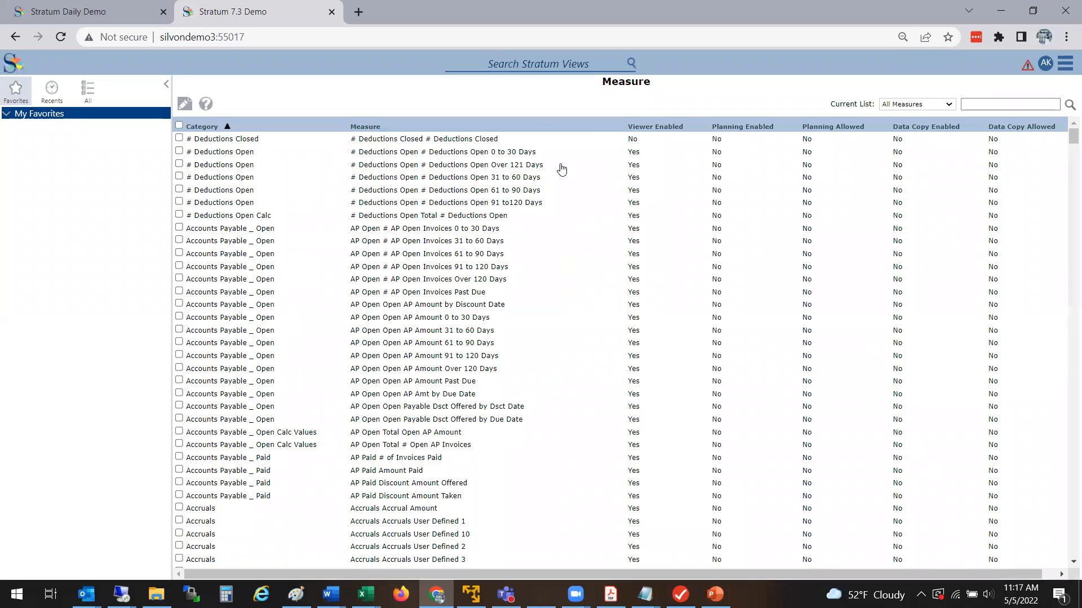
left_click(592, 140)
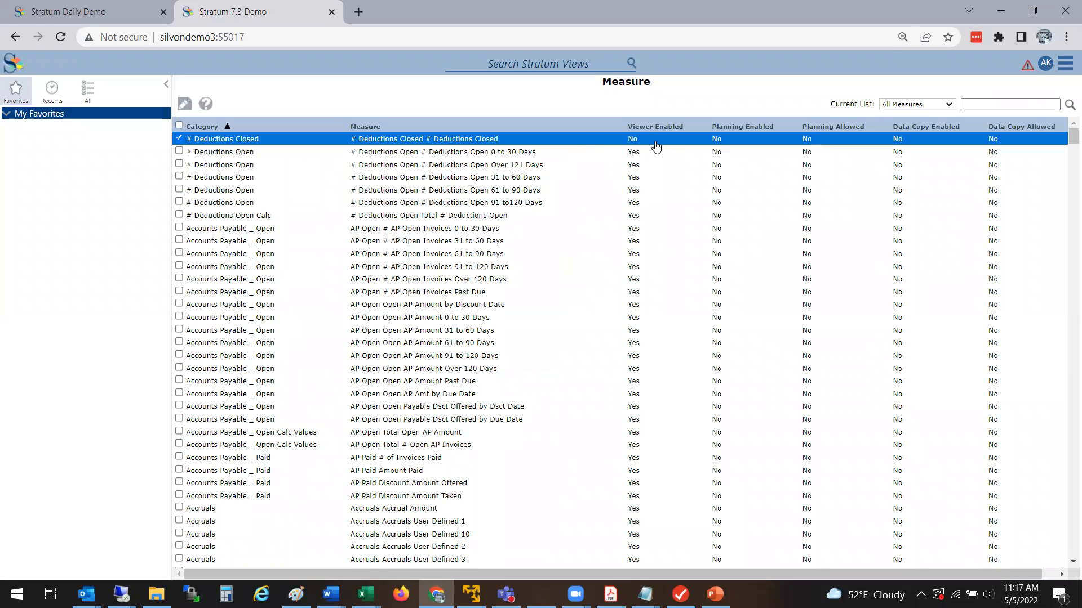
left_click_drag(1067, 137, 1014, 129)
left_click_drag(248, 142, 270, 398)
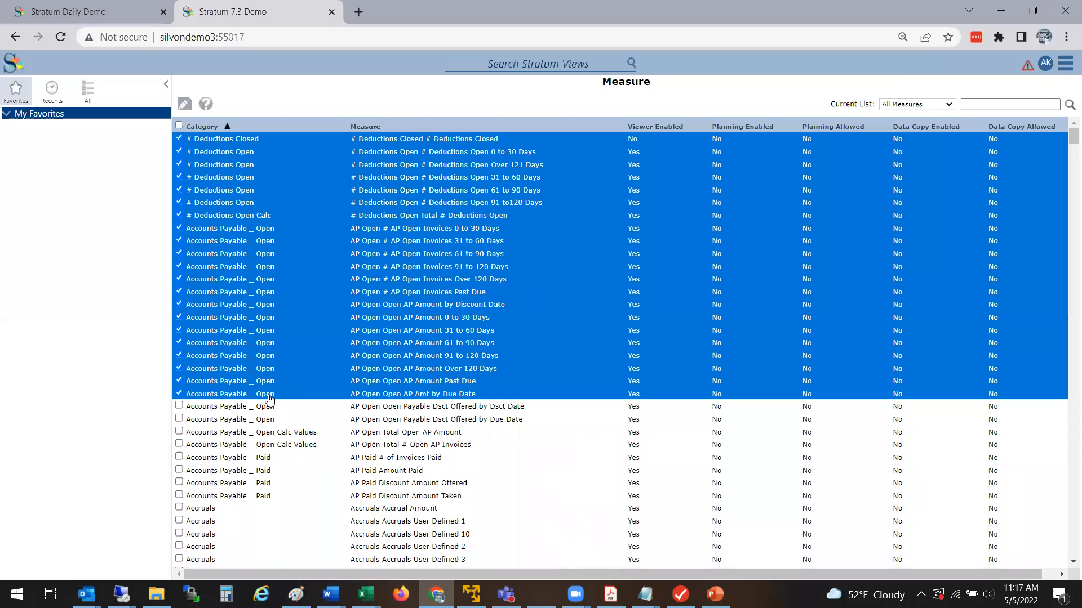
left_click(186, 106)
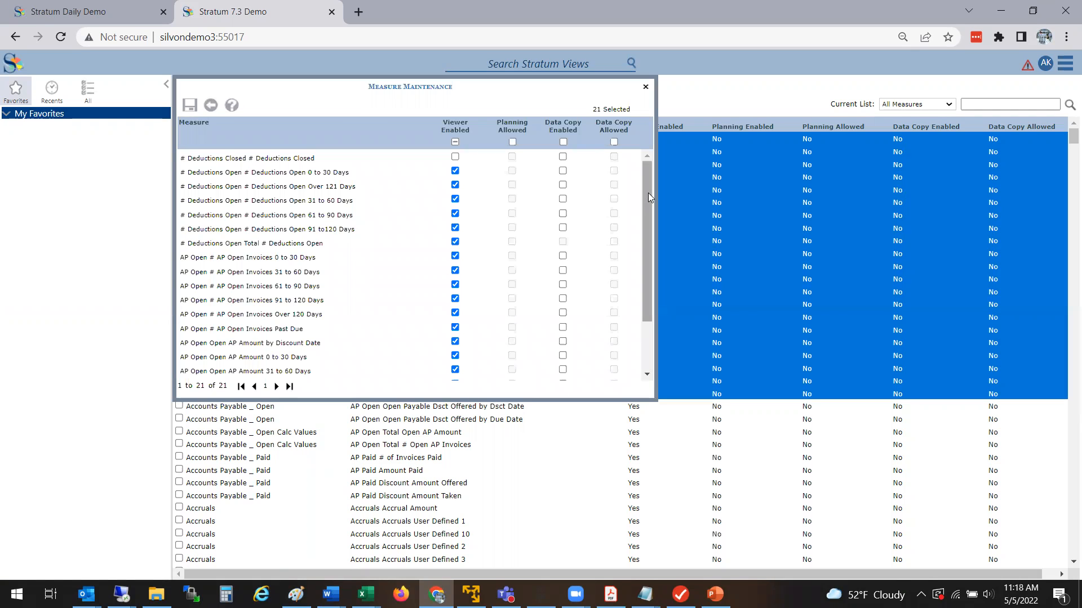
Step: Turn Viewer Enabled on and back off for all 21 selected measures, repeating the toggle once
left_click_drag(648, 193, 627, 180)
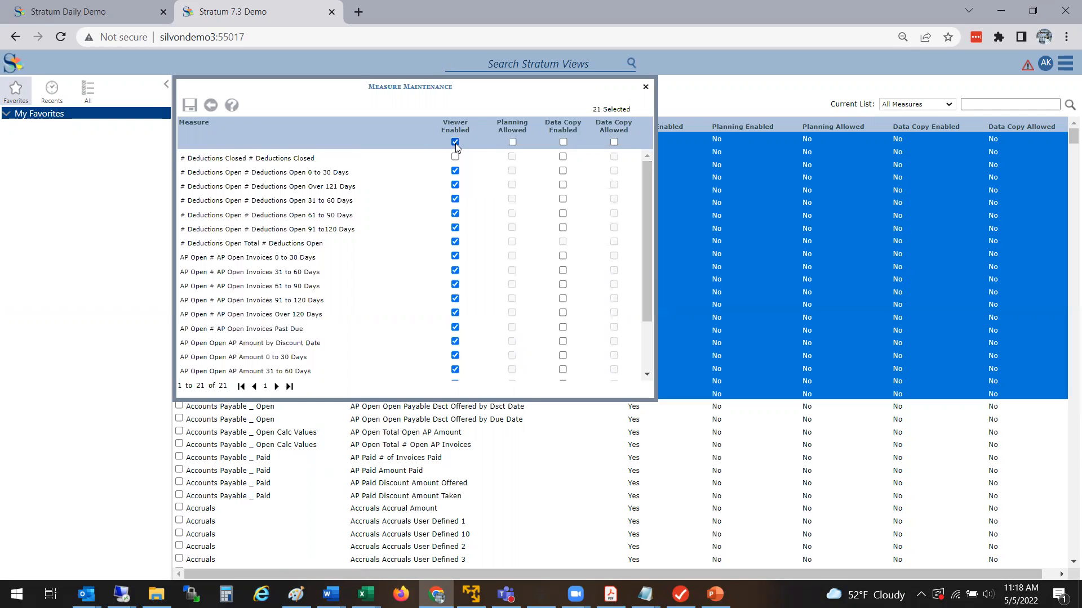
left_click(456, 143)
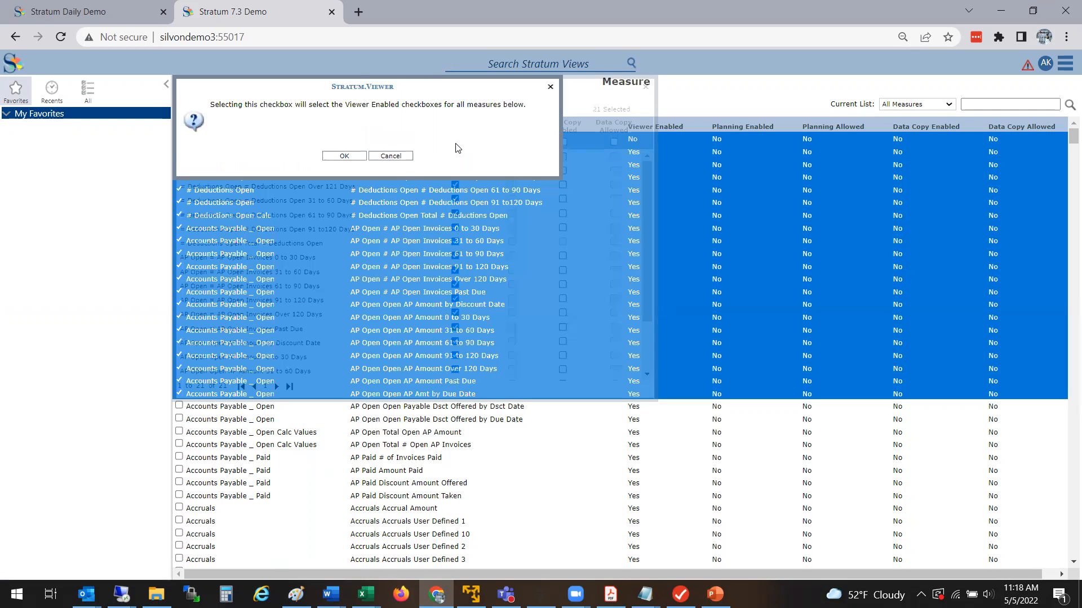
left_click(344, 157)
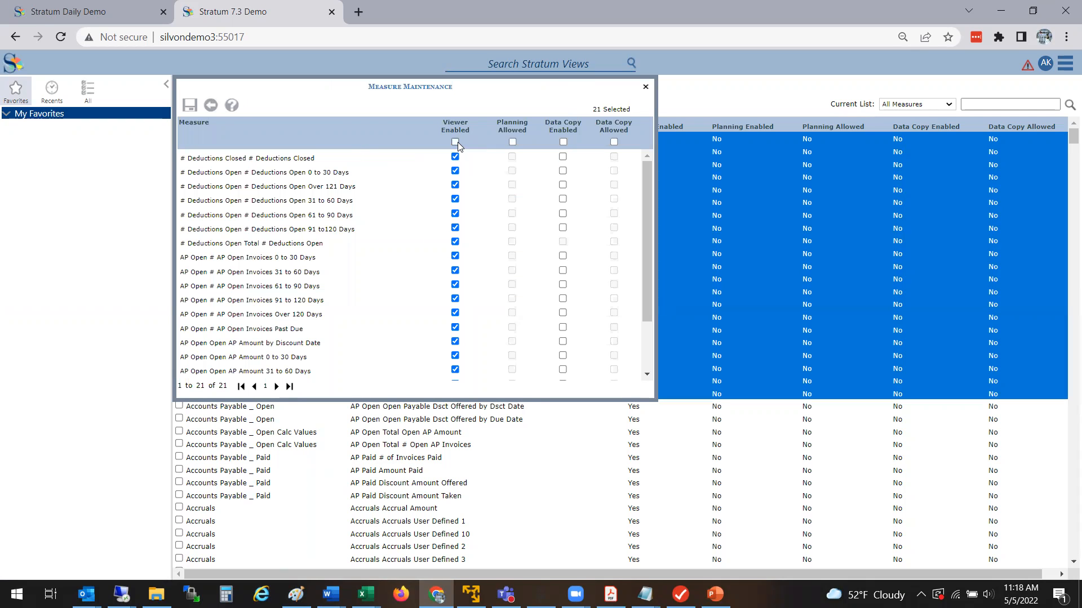
left_click(456, 142)
left_click(364, 156)
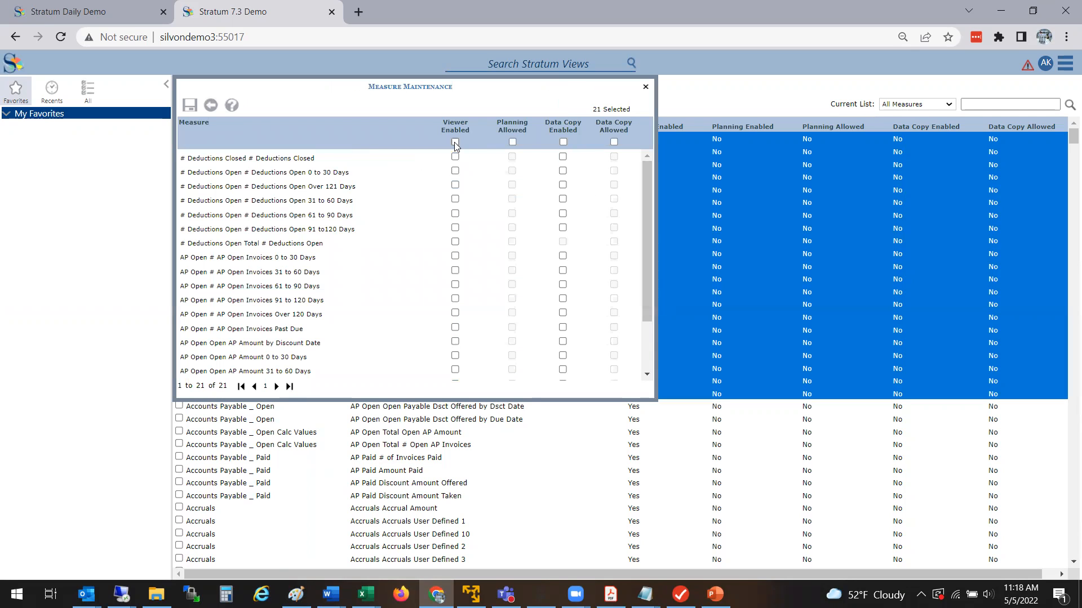
mouse_move(644, 188)
left_mouse_down()
mouse_move(641, 278)
mouse_move(635, 181)
left_mouse_up()
left_click(455, 142)
left_click(357, 156)
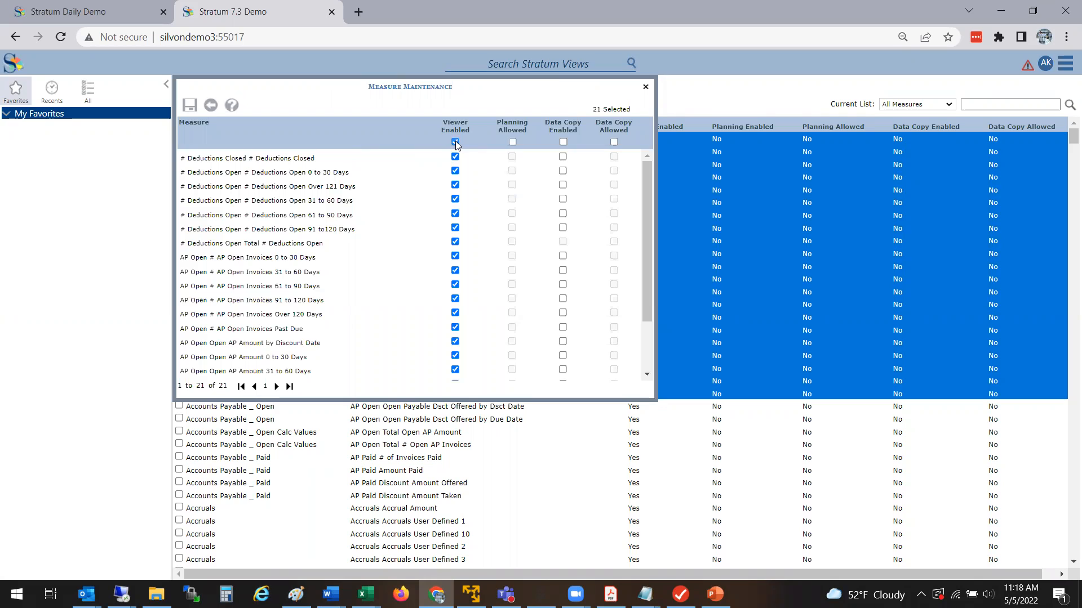
left_click(455, 142)
left_click(347, 159)
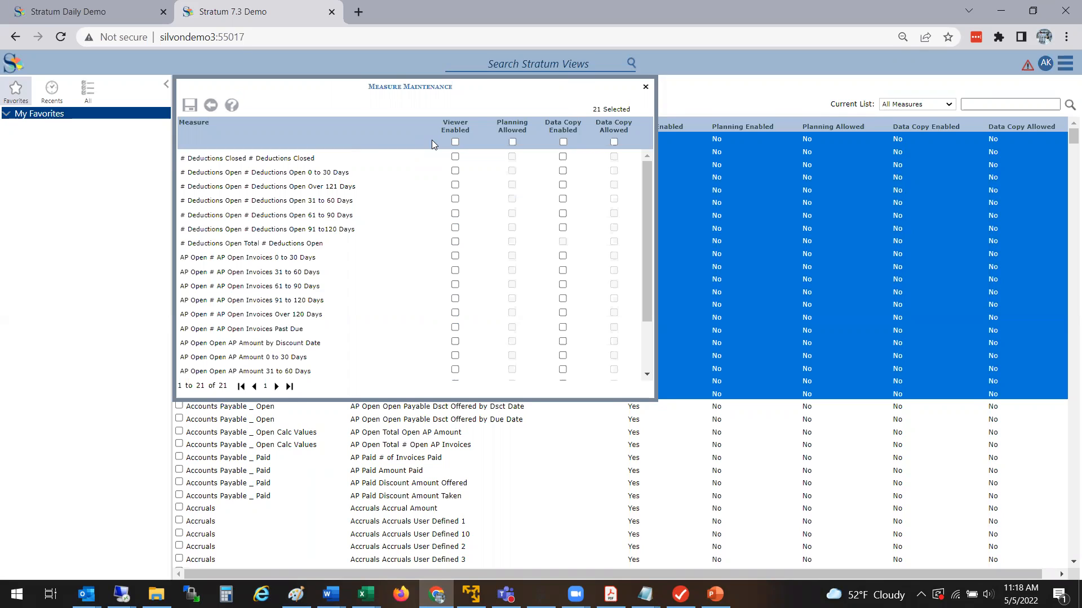
Step: Select Viewer Enabled, Data Copy Enabled and Data Copy Allowed for all listed measures, and try the same with Planning Allowed
left_click(190, 106)
left_click(455, 142)
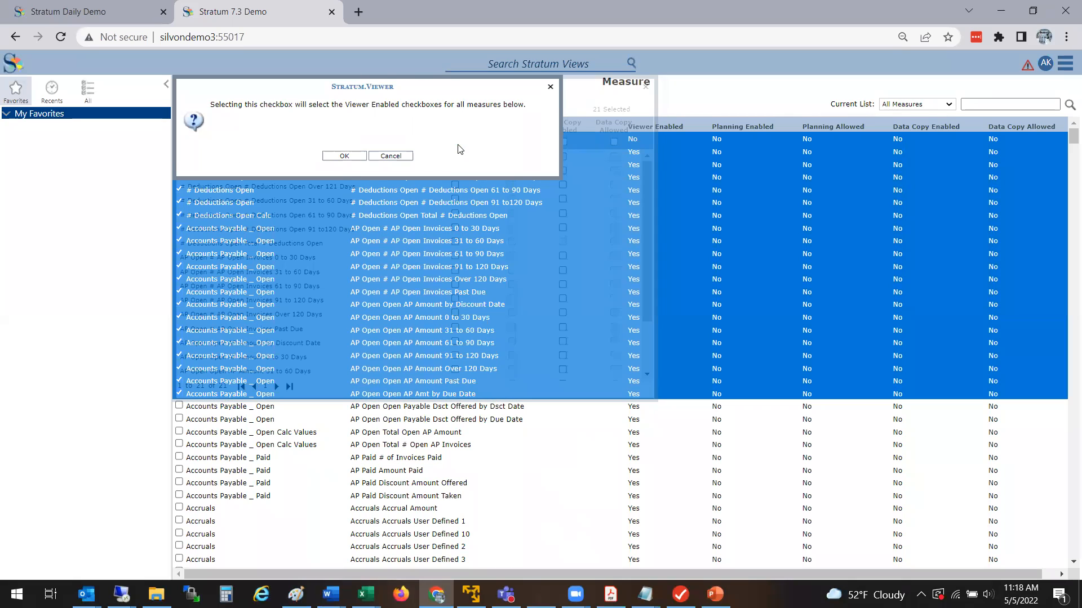
left_click(348, 159)
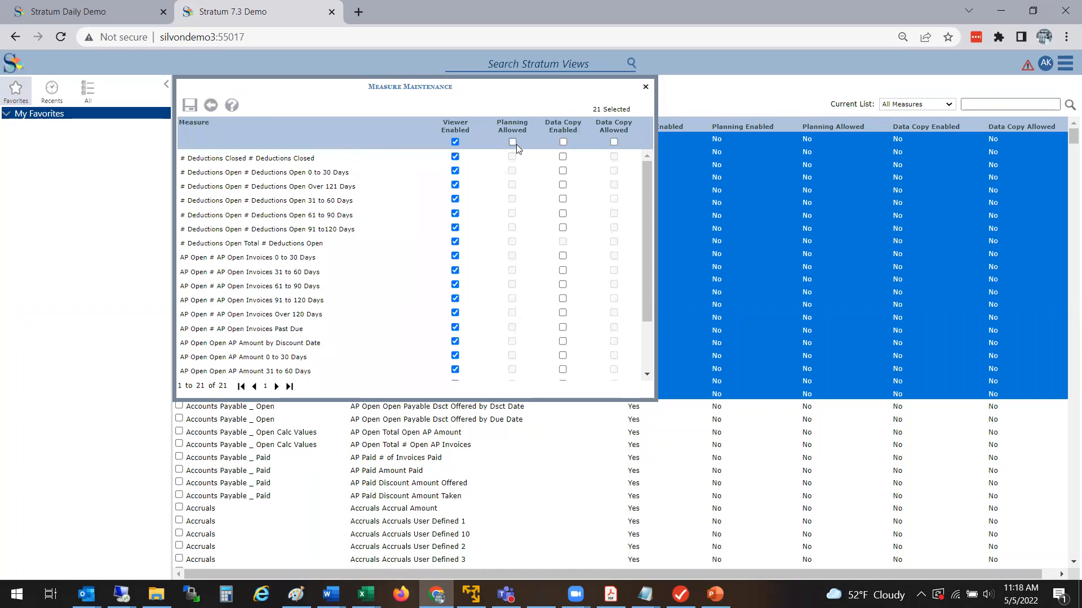
left_click(512, 142)
left_click(347, 159)
left_click(563, 141)
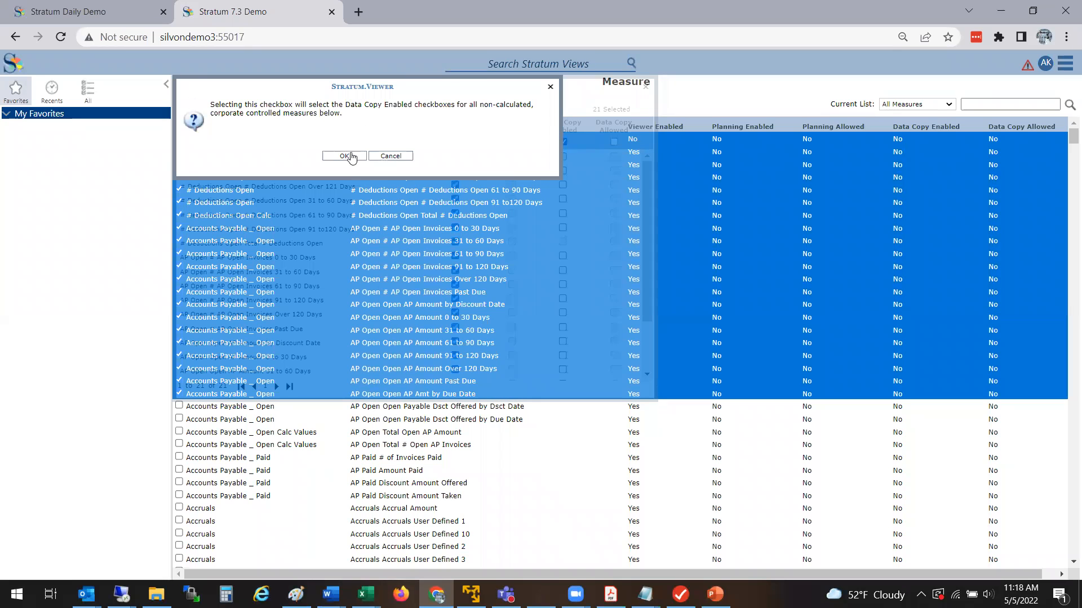
left_click(349, 156)
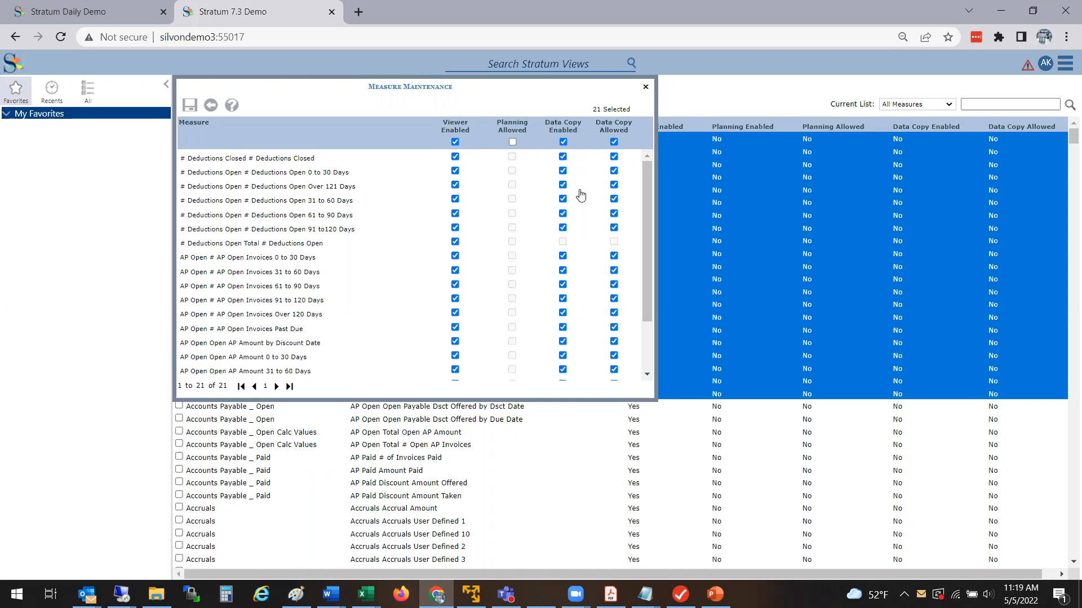
Step: Close the measure maintenance dialog and discard the unsaved changes
left_click(646, 89)
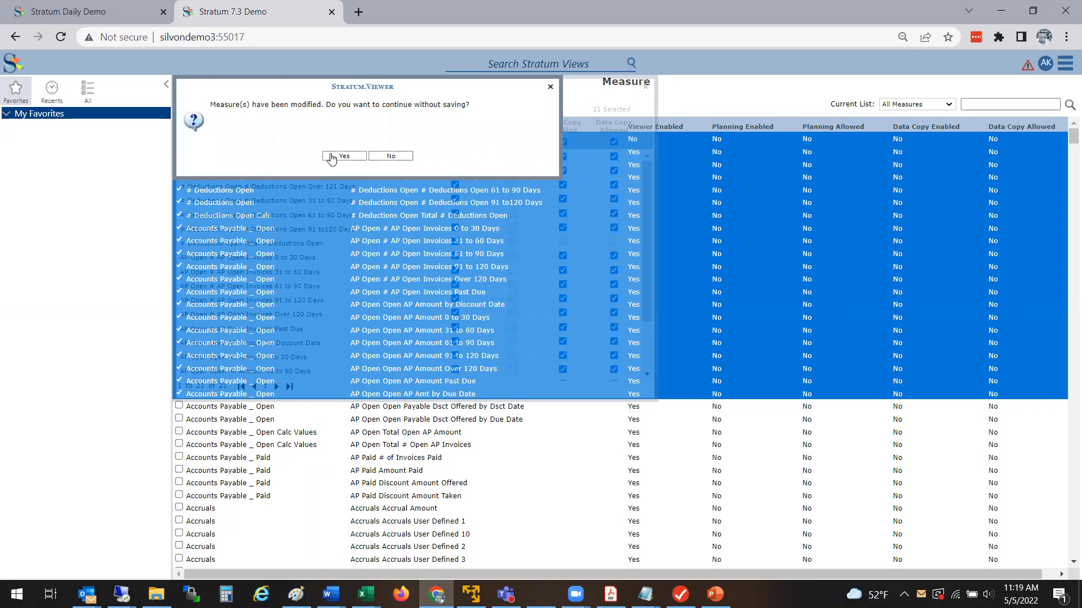
left_click(377, 155)
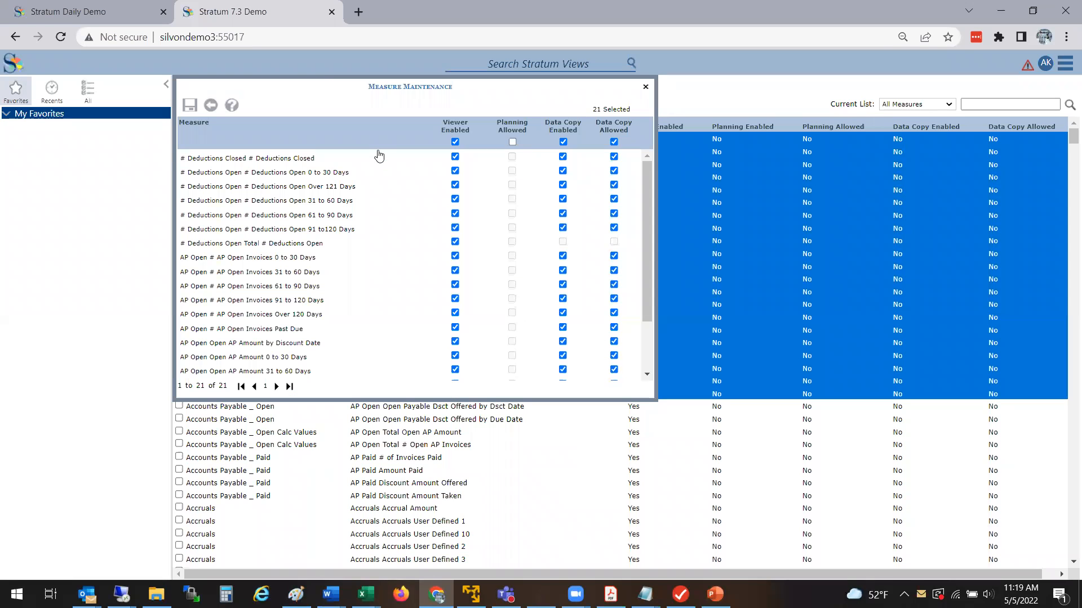
left_click(645, 88)
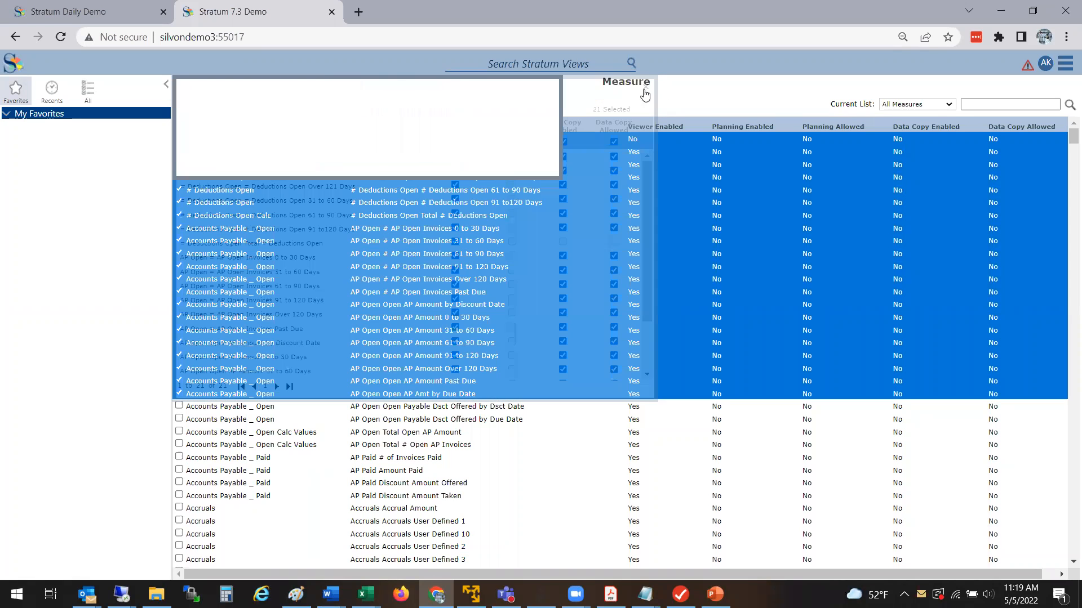
left_click(341, 156)
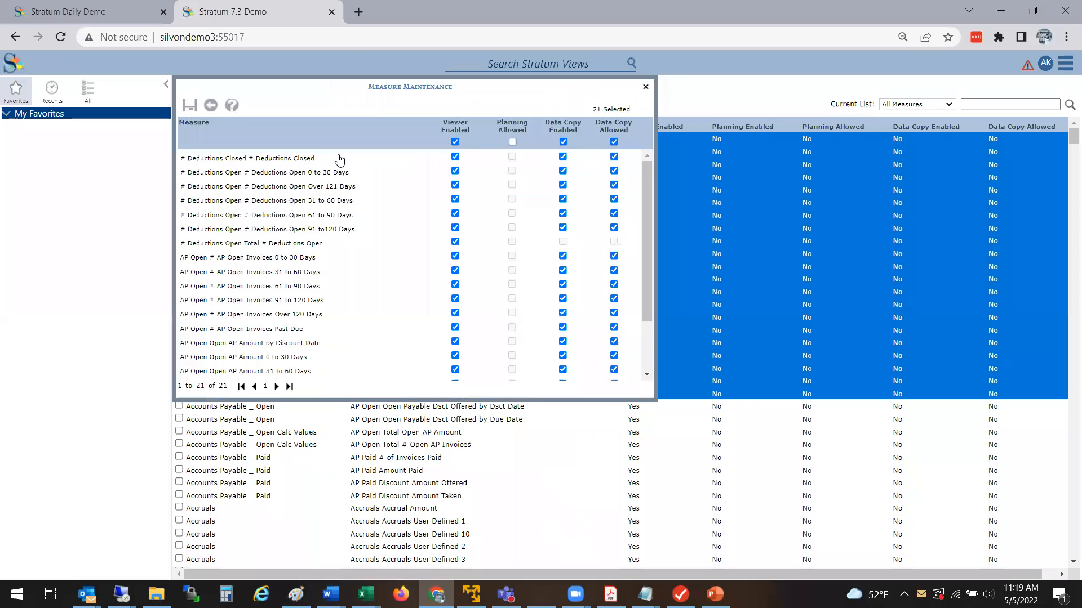
Step: Rework the list selection to cover the measures from # Deductions Closed through AP Open Open AP Amount Over 120 Days
left_click(251, 252)
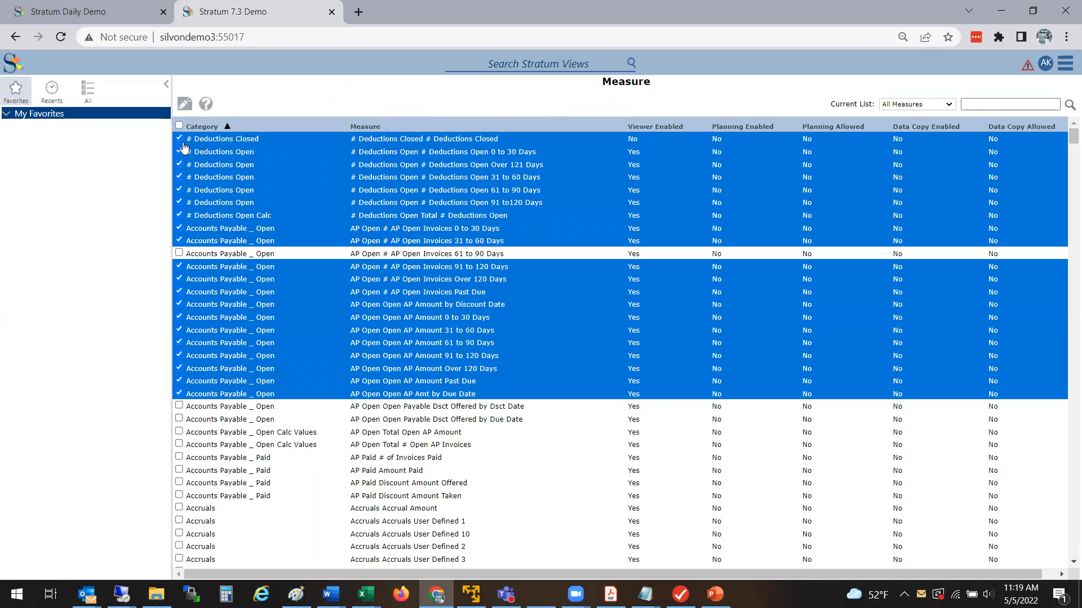
left_click(212, 144)
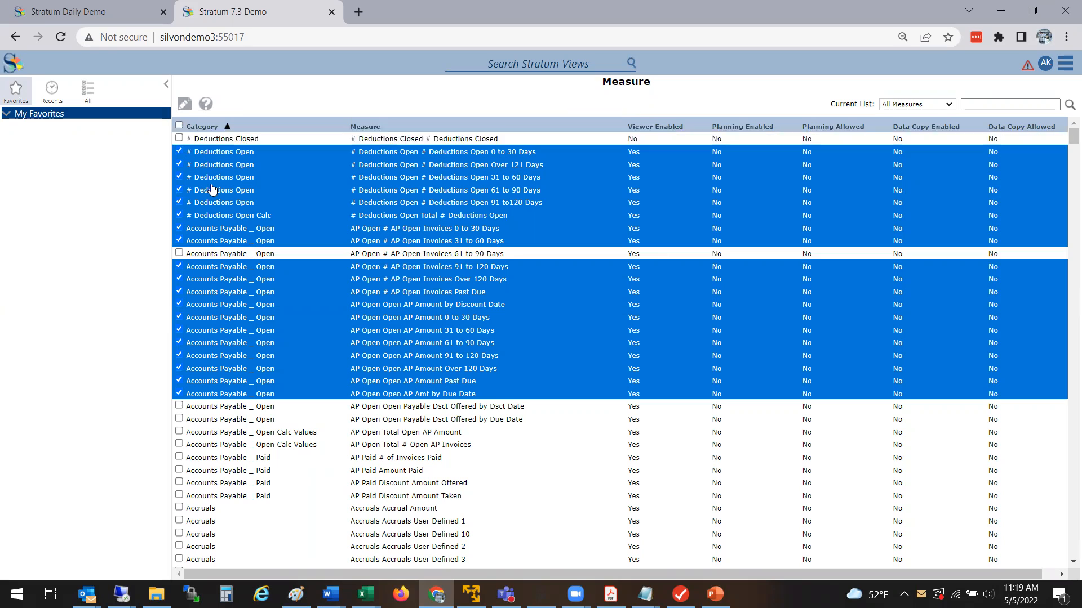
left_click(235, 343, "shift")
left_click(279, 137)
left_click(293, 358, "shift")
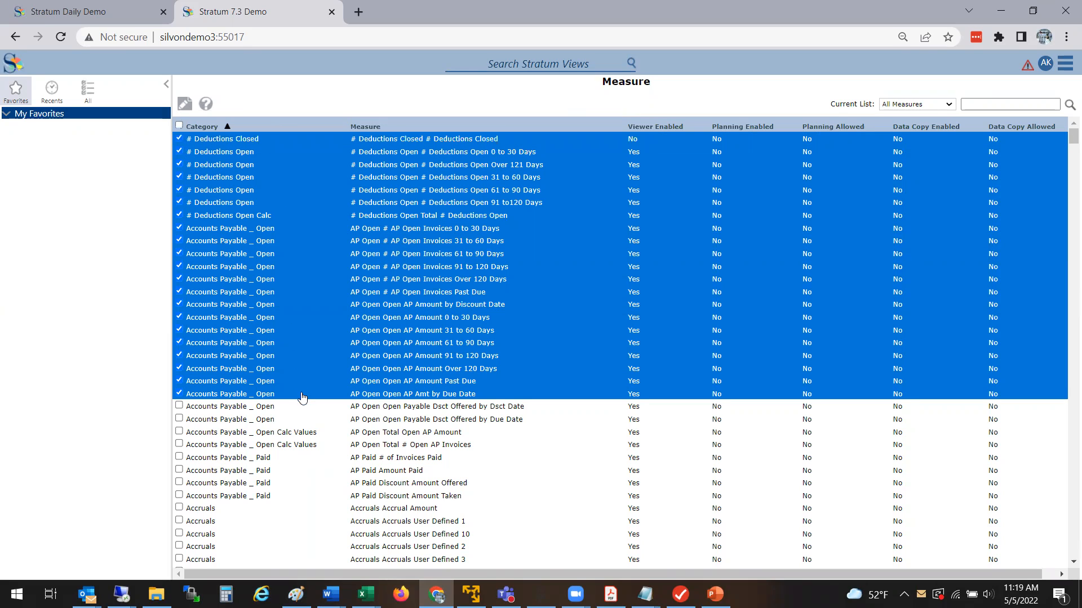
left_click(302, 394)
left_click(277, 384)
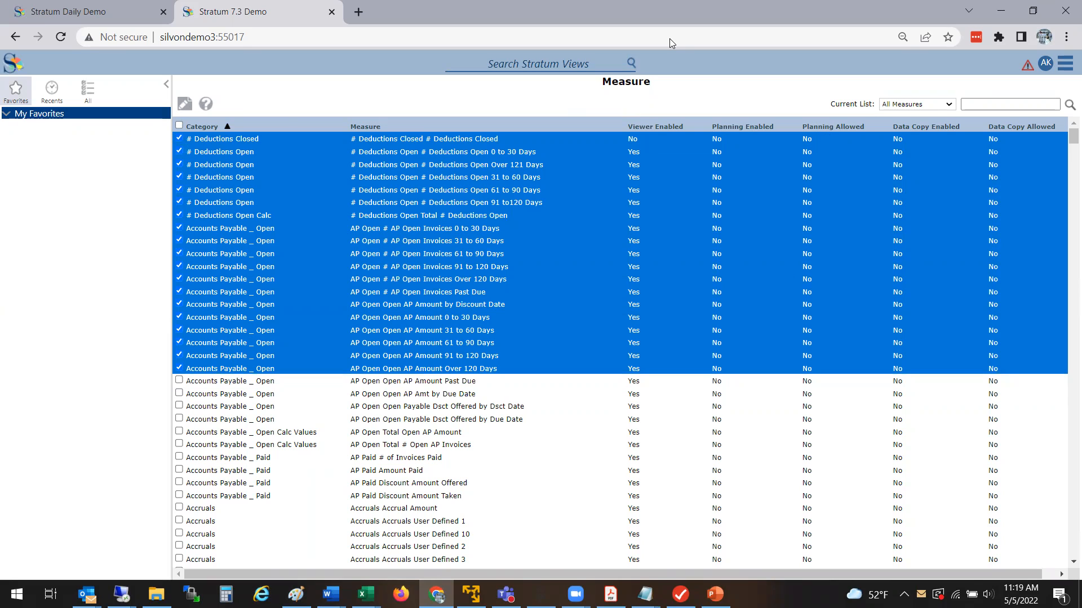
Step: Search the measure list for "open orders"
mouse_move(1069, 136)
left_mouse_down()
mouse_move(1069, 163)
mouse_move(1070, 124)
left_mouse_up()
left_click(977, 102)
type("open orders")
left_click(1065, 107)
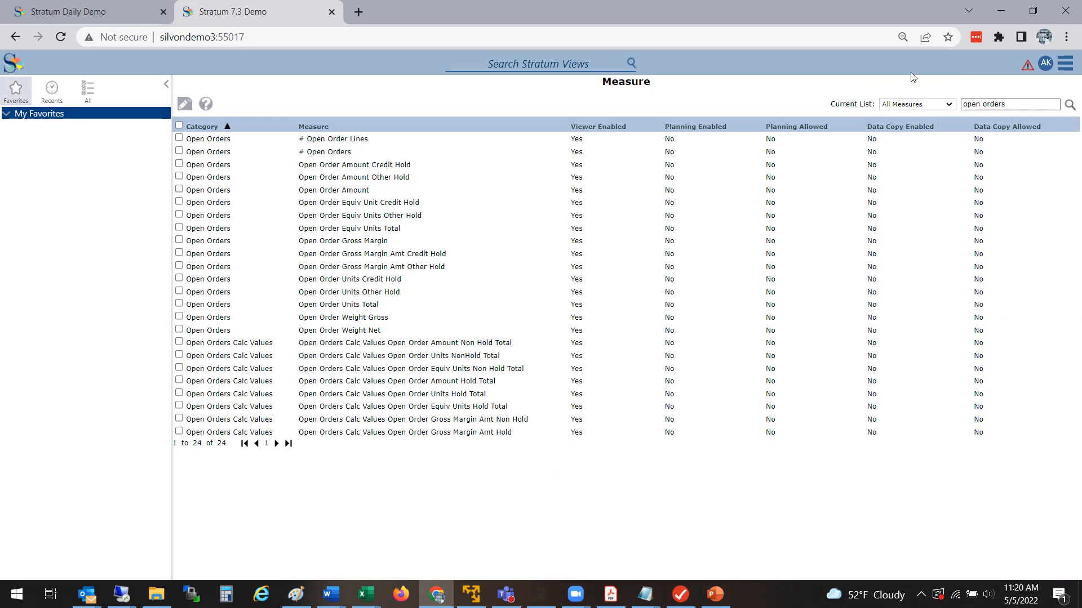
Step: Open the management page for dimensions
left_click(1065, 63)
mouse_move(1046, 145)
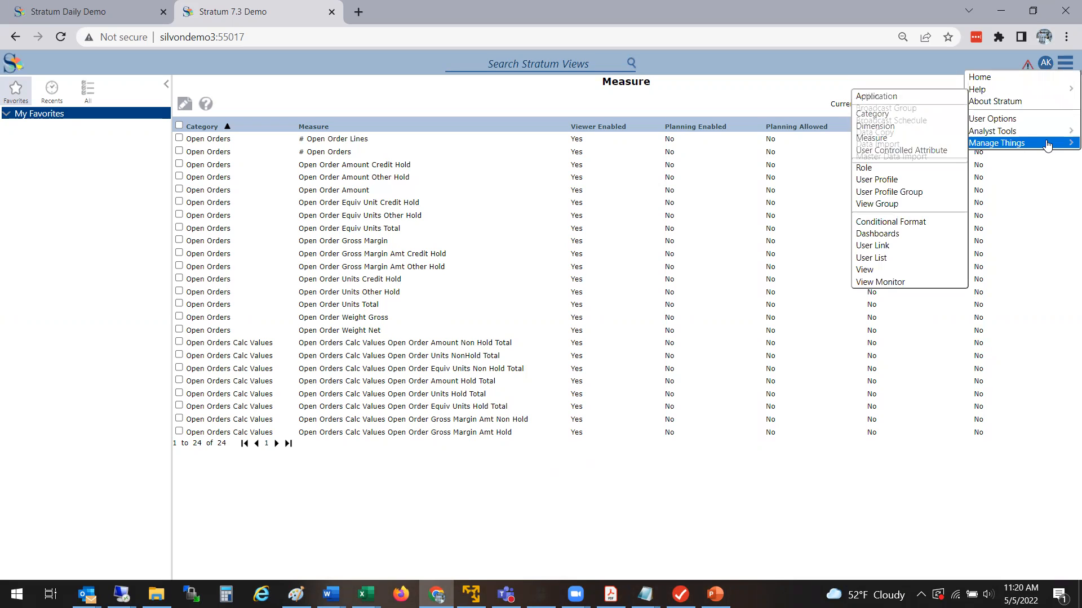
left_click(874, 127)
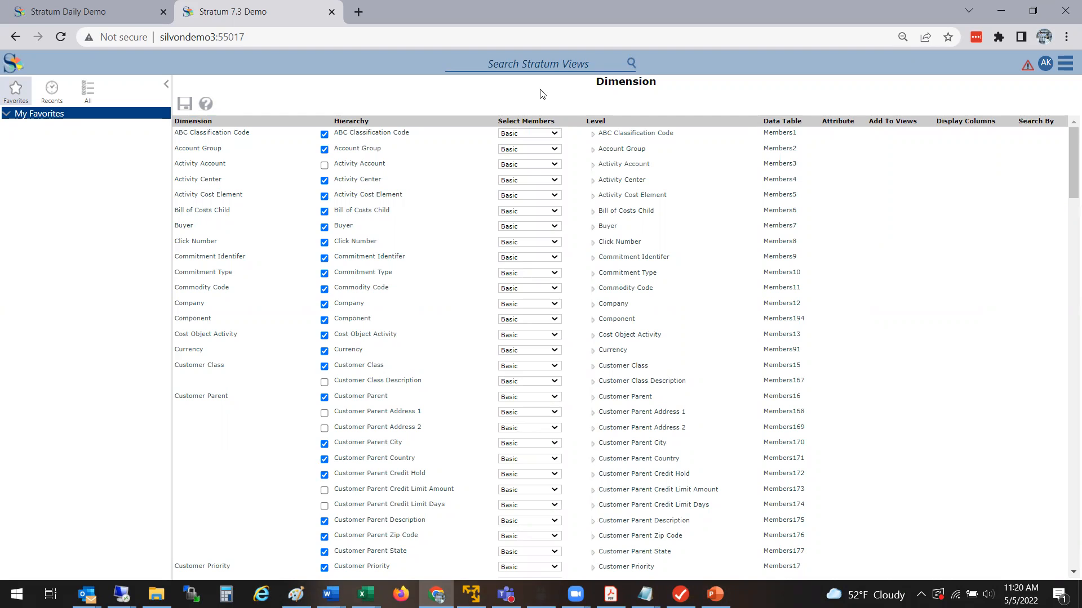
Step: Look over the dimension list and examine the Select Members options offered for ABC Classification Code
left_click_drag(1071, 168, 1064, 237)
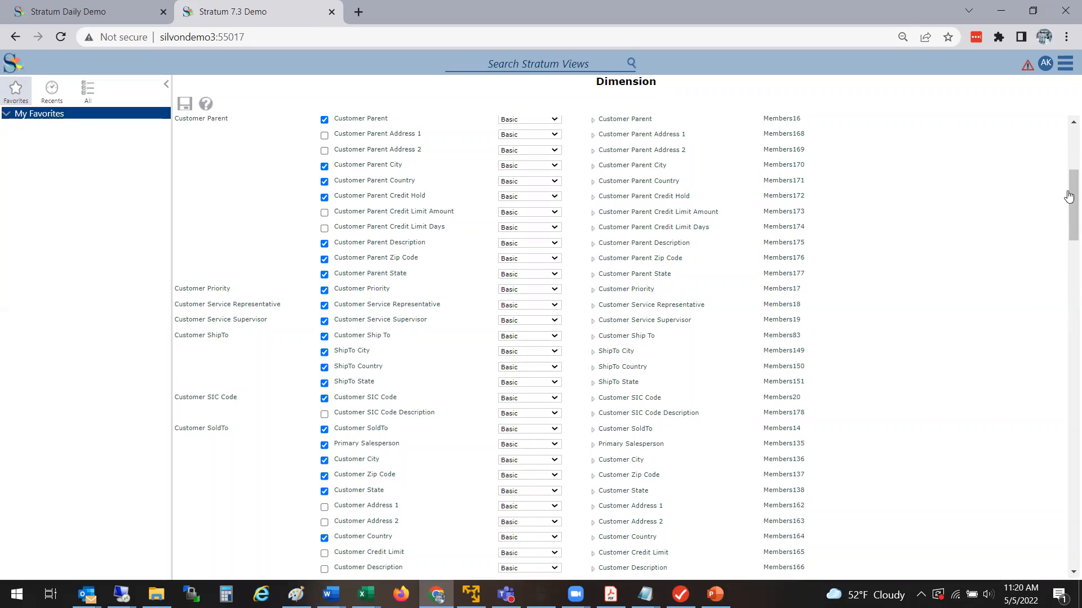
left_click_drag(1068, 200, 1068, 94)
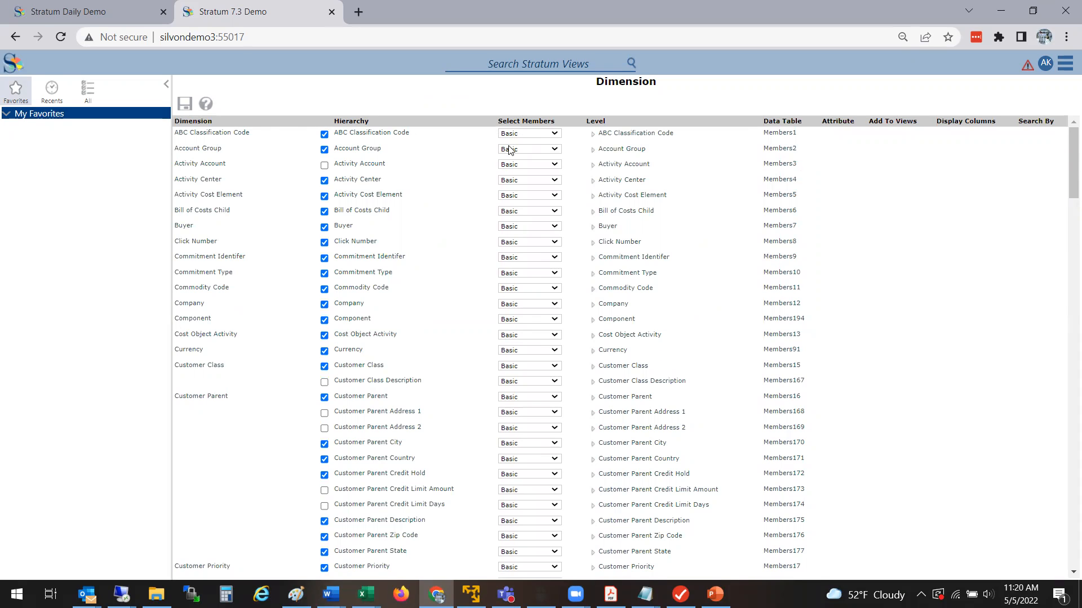
left_click(521, 135)
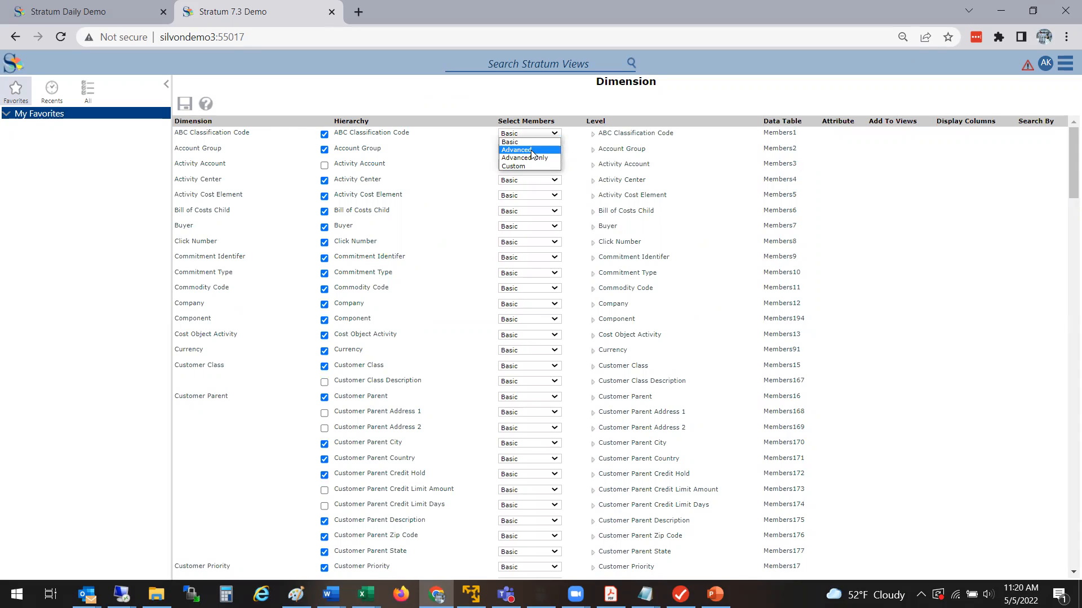
left_click(862, 145)
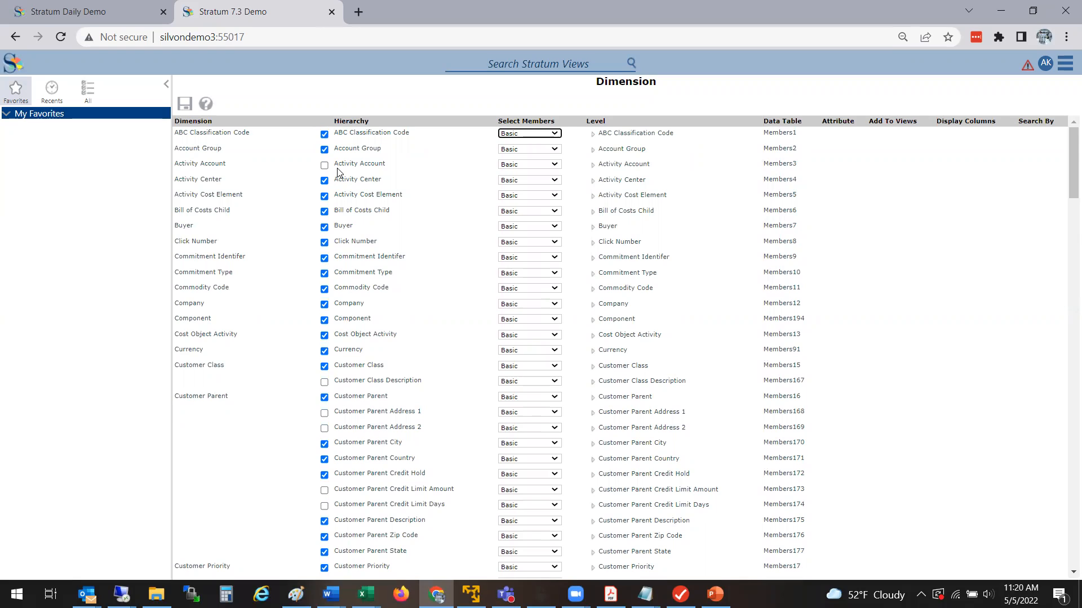
Step: Disable the ABC Classification Code hierarchy and enable it again
left_click(324, 135)
left_click(324, 134)
Step: Bring the Product dimension into view and open the same site, silvondemo3:55017, in an additional browser tab
left_click_drag(1073, 175, 1066, 360)
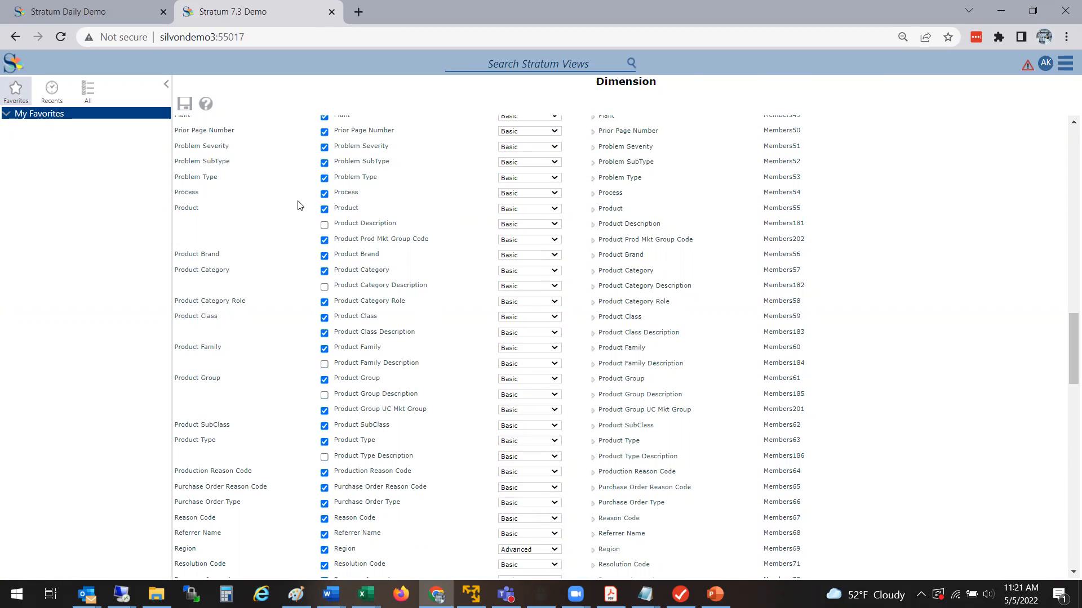
left_click(266, 36)
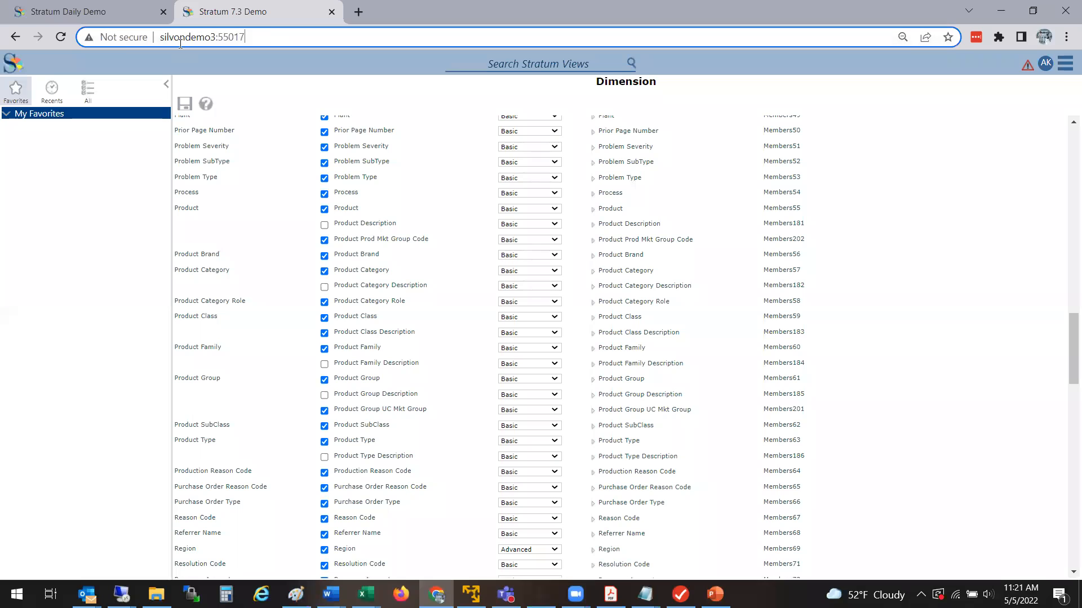
key("ctrl+c")
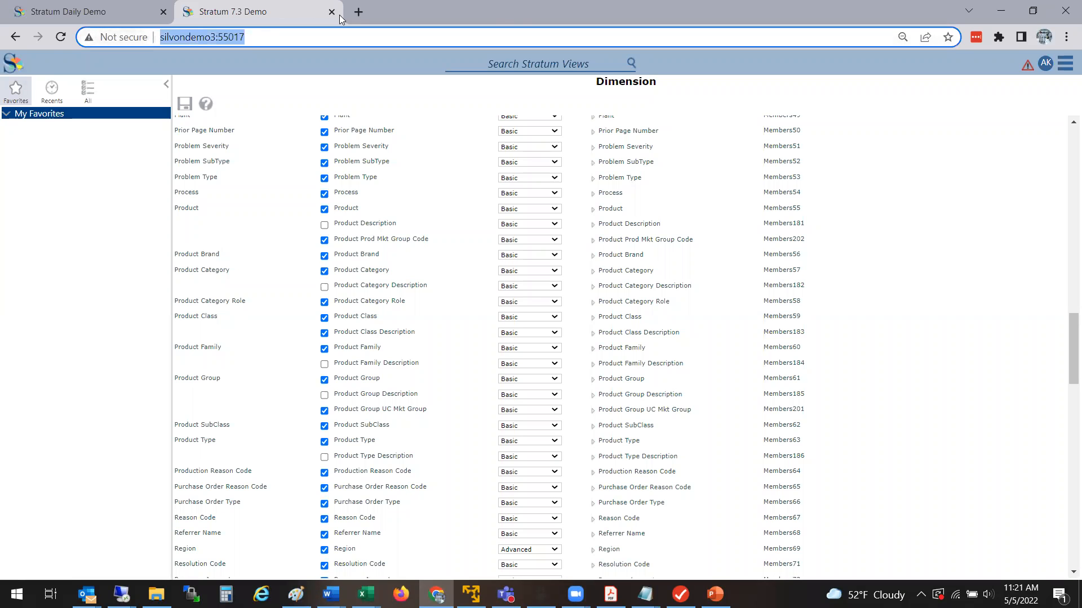
left_click(358, 11)
key("ctrl+v")
key("Return")
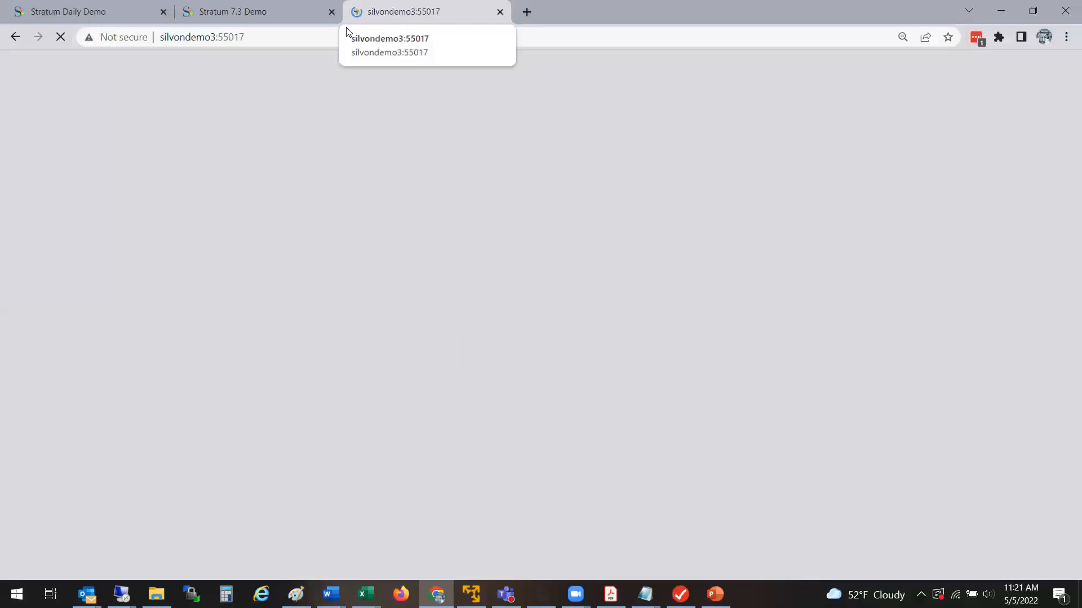
Step: Open the Comparative Sales view and drill the Foodservice Division (F) row down by Product
left_click(68, 127)
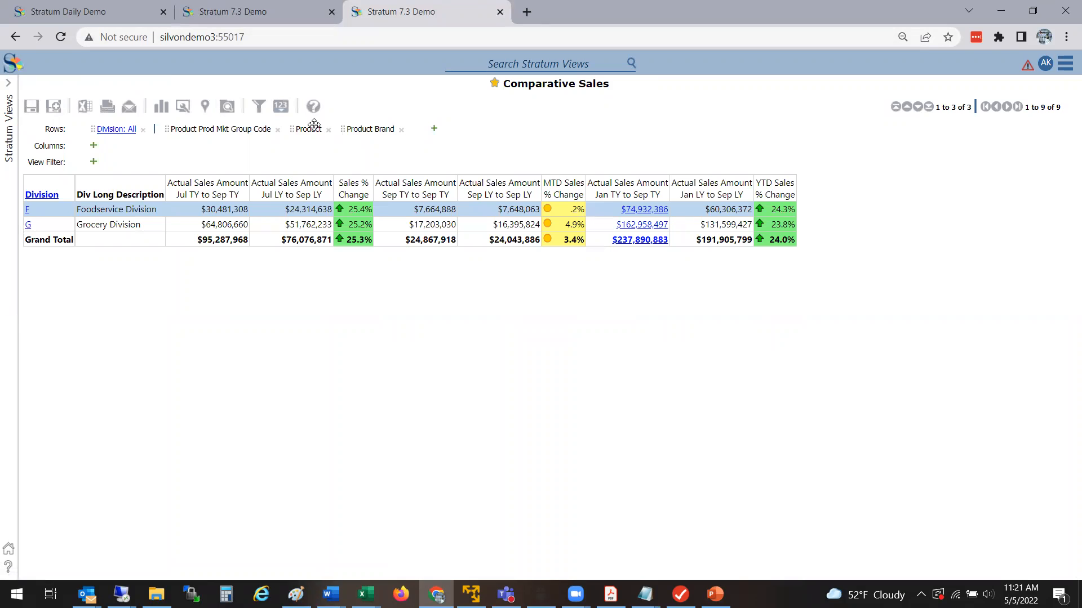
left_click_drag(308, 129, 25, 211)
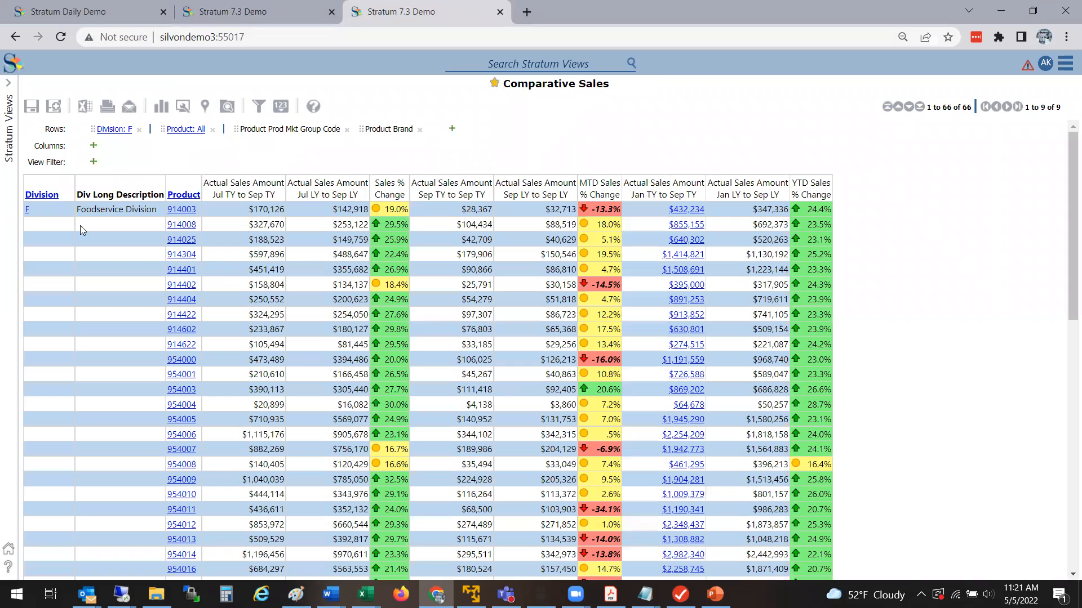
Step: Open the Product filter's member selection, look through the full product list and close it
right_click(190, 196)
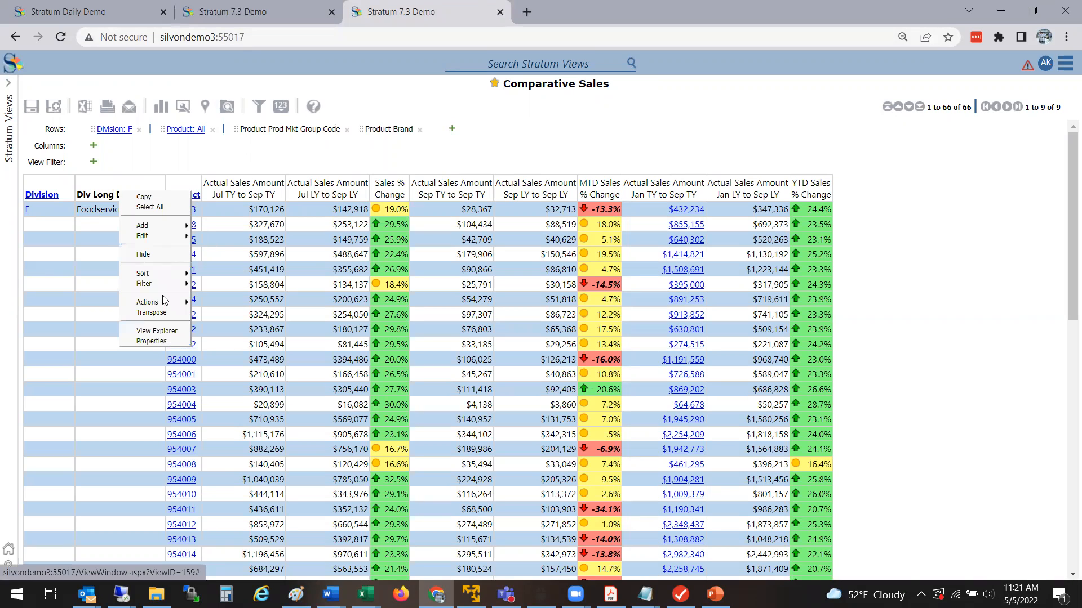
left_click(210, 284)
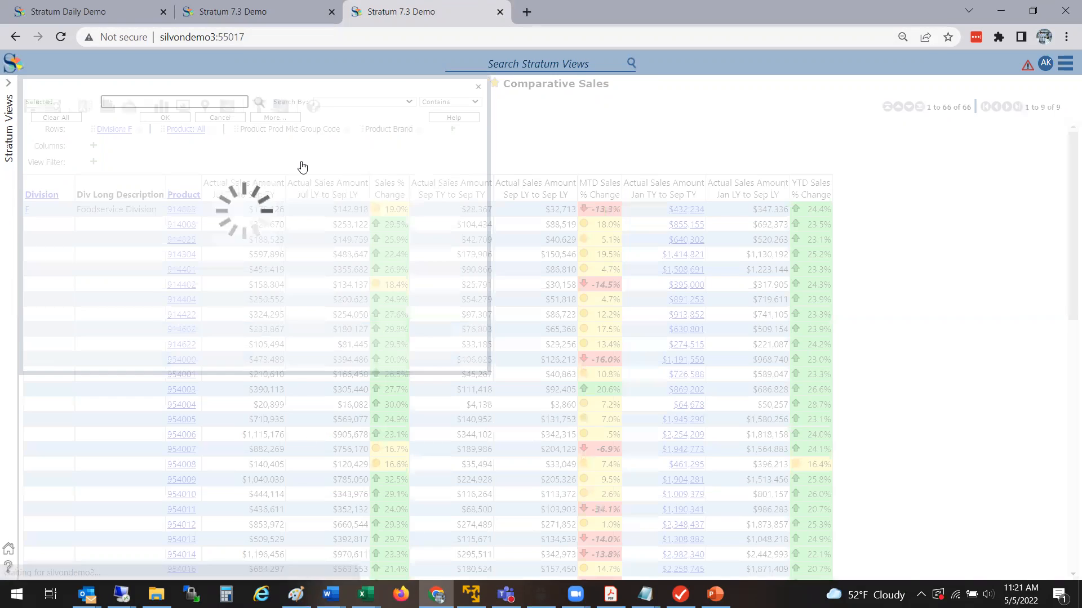
left_click_drag(474, 138, 489, 333)
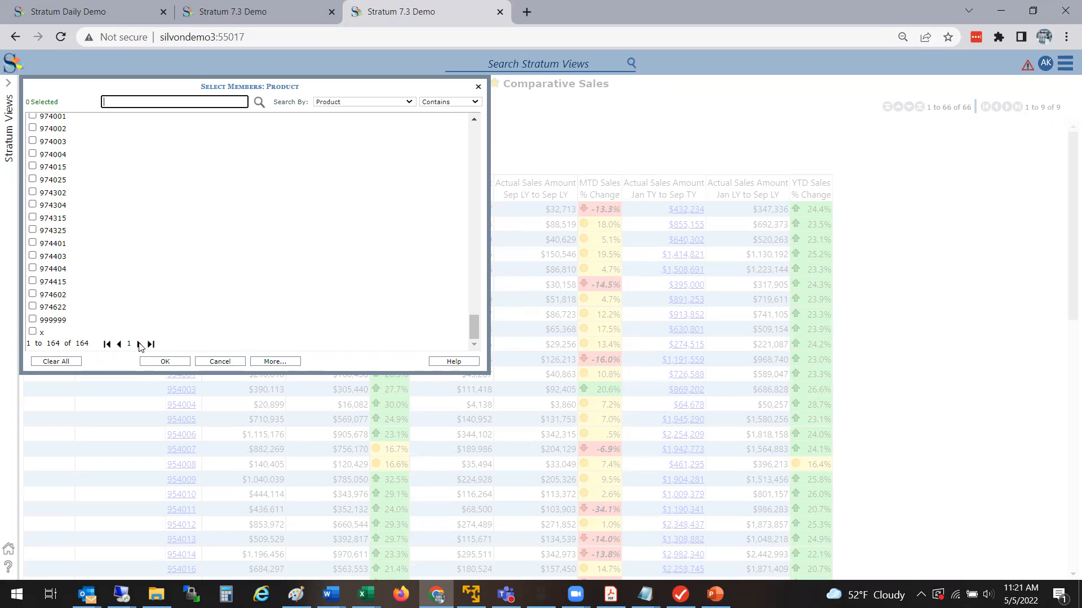
mouse_move(474, 326)
left_mouse_down()
mouse_move(506, 129)
mouse_move(461, 201)
mouse_move(458, 335)
left_mouse_up()
left_click(479, 91)
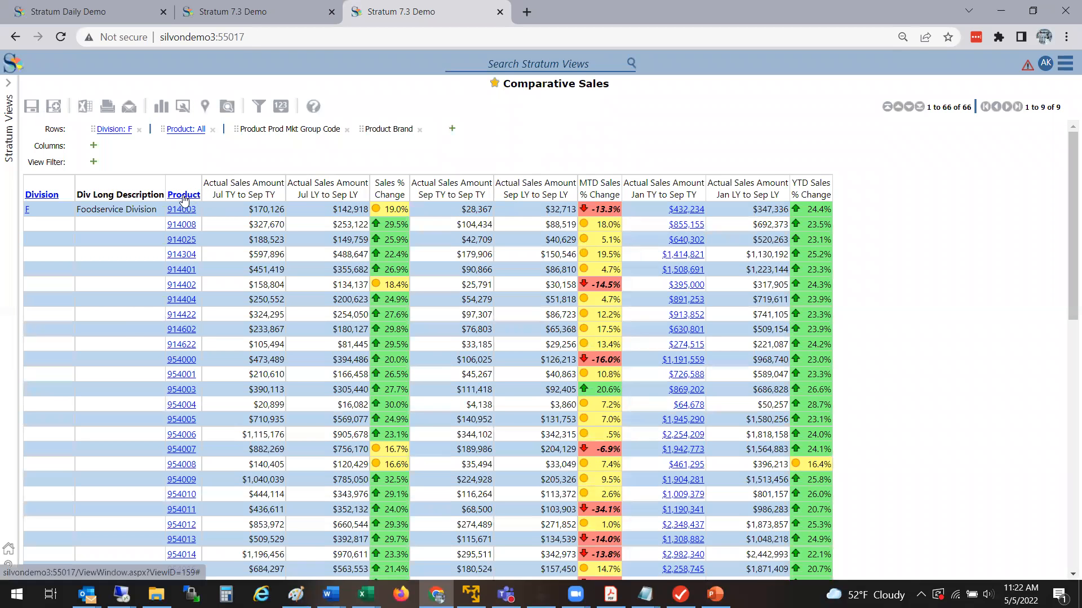
Step: Reopen the Product member selection, examine the list from end to start again and dismiss it
right_click(184, 198)
mouse_move(147, 289)
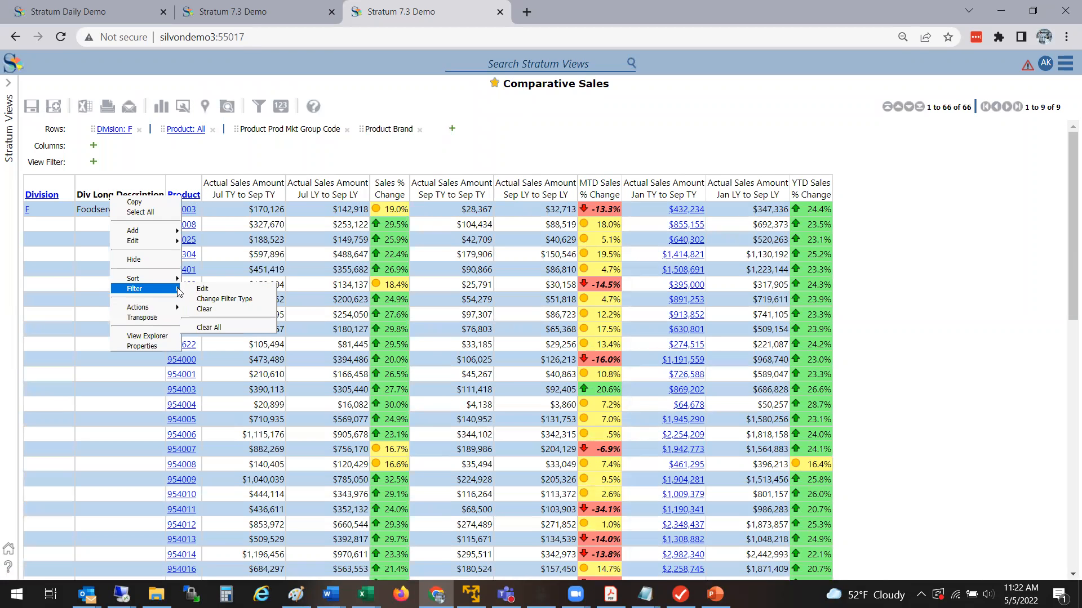
left_click(213, 289)
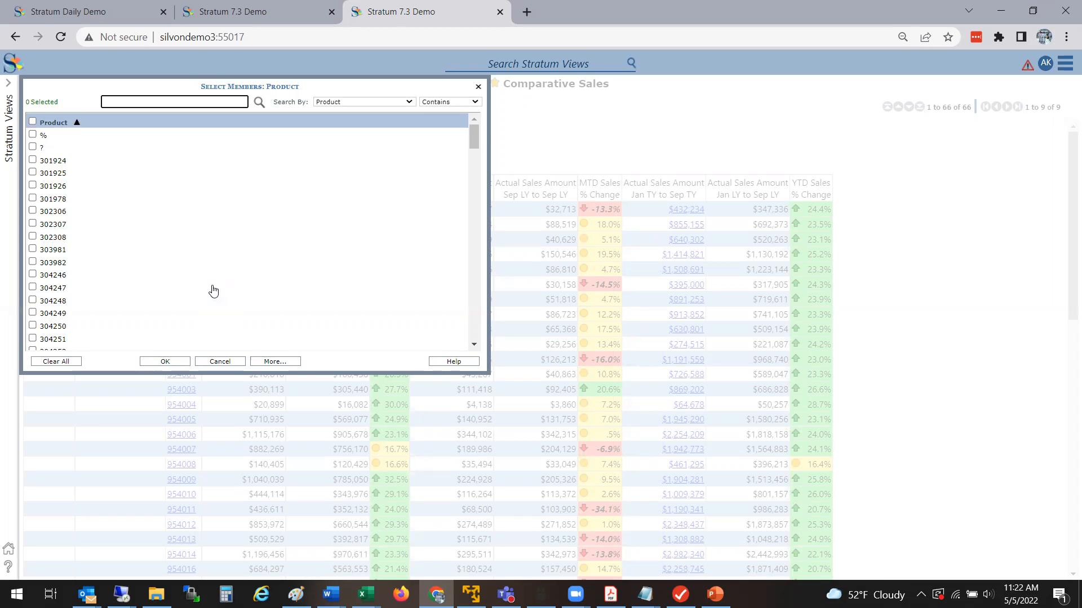
left_click_drag(474, 133, 457, 344)
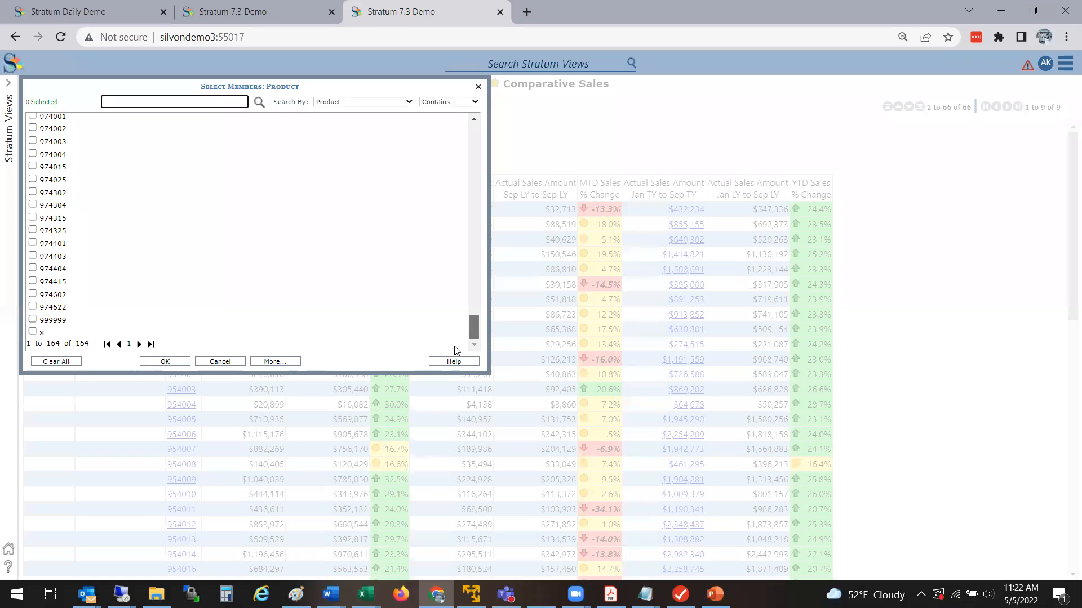
scroll(454, 251, "up", 20)
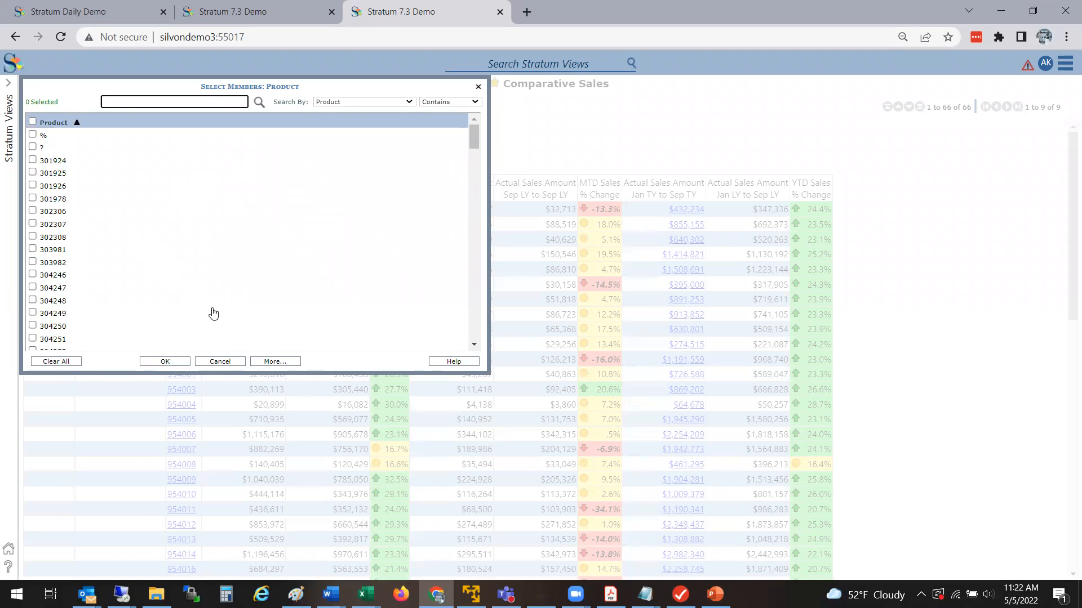
left_click(479, 86)
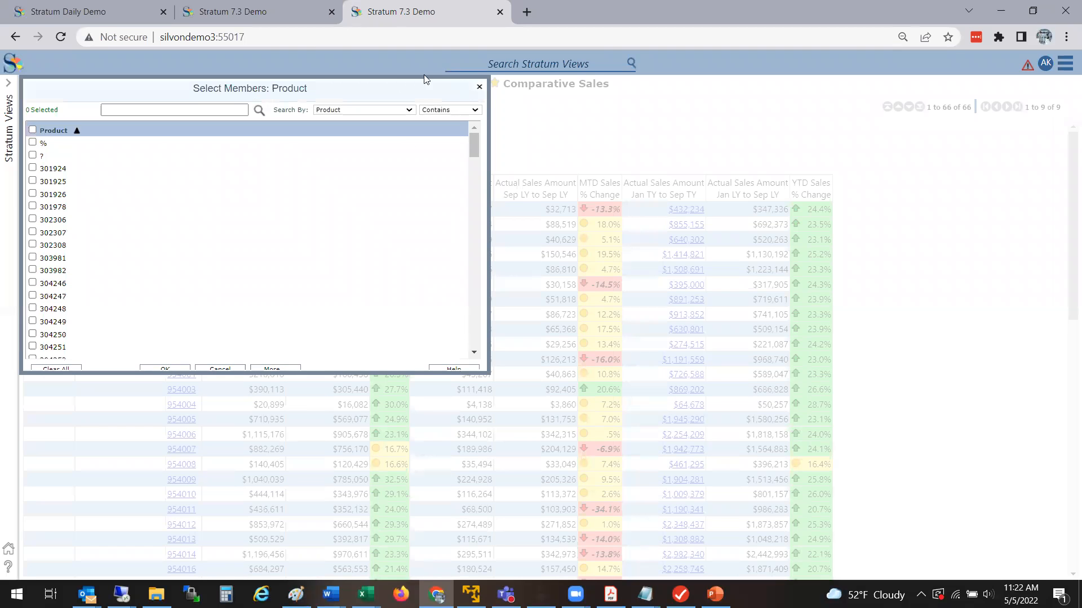
Step: On the Dimension page, set Select Members for the Product hierarchy to Advanced Only and save
left_click(280, 15)
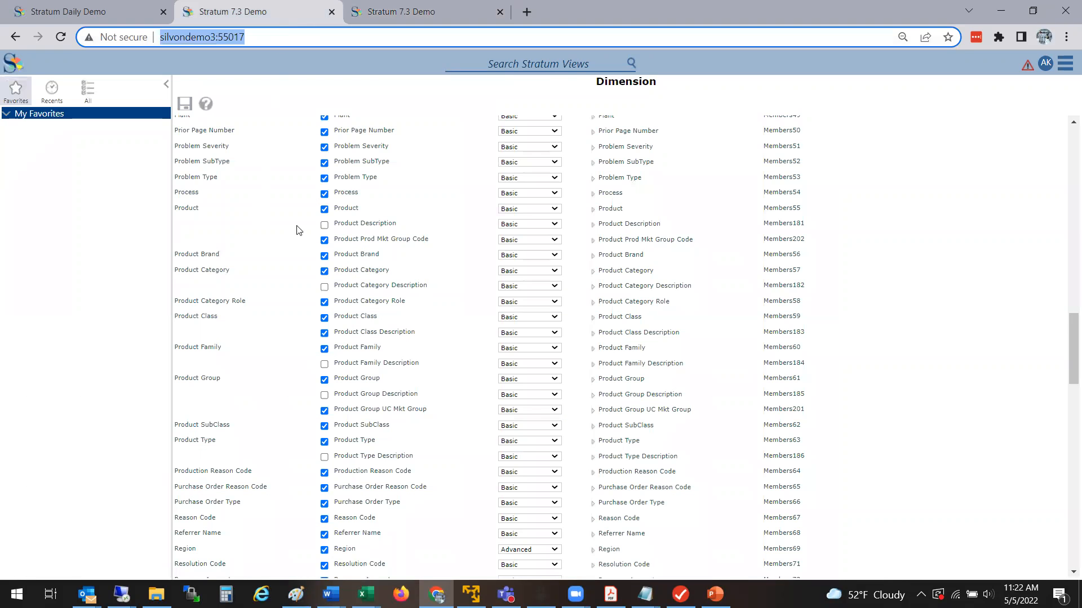
left_click(514, 211)
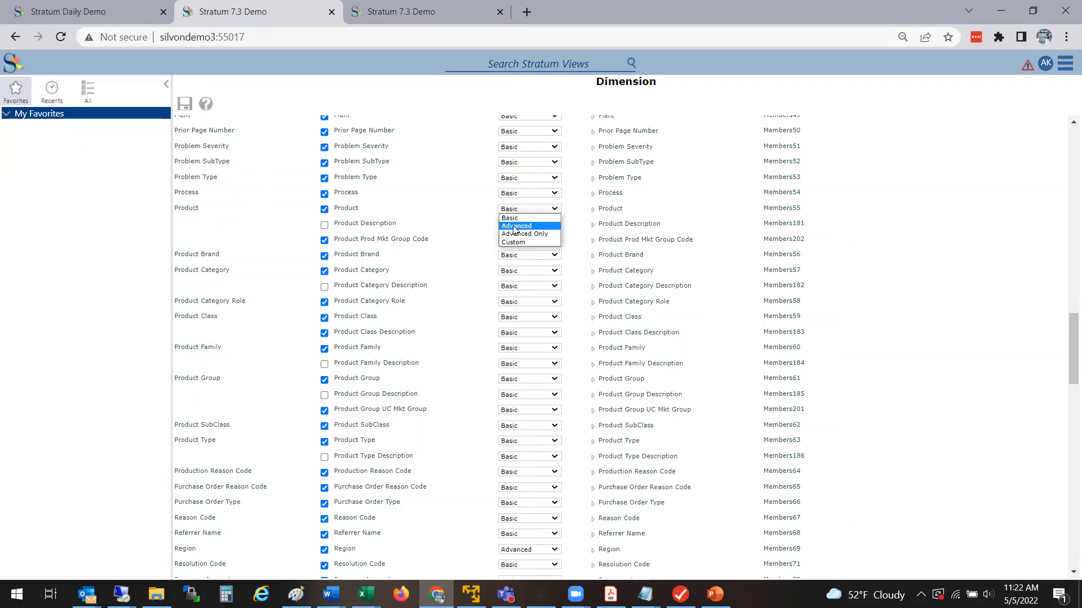
left_click(514, 235)
left_click(185, 104)
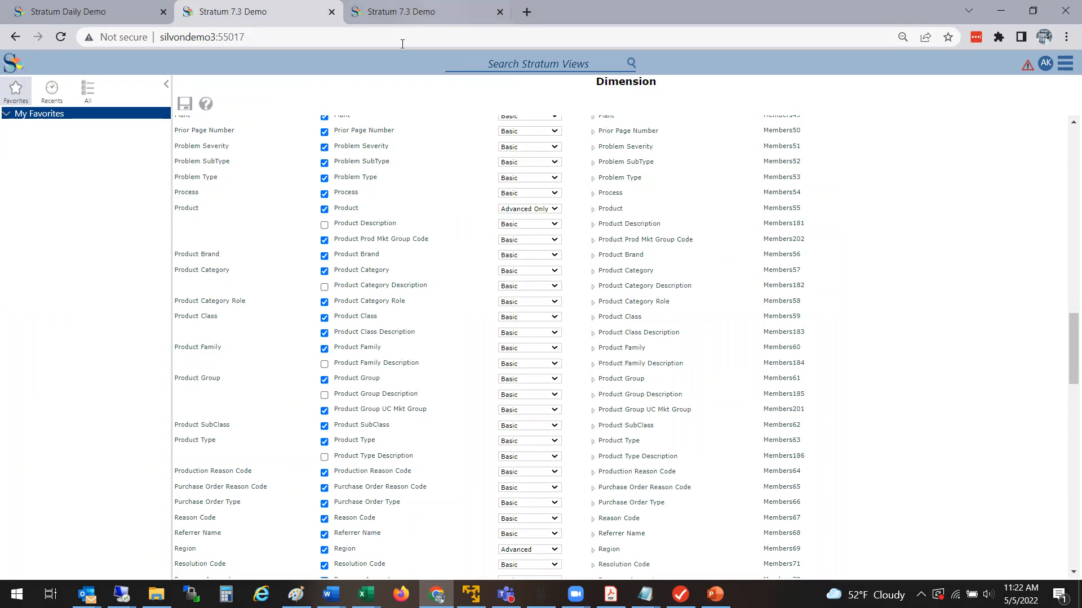
Step: Return to the Comparative Sales view and open the Product filter for editing
left_click(414, 12)
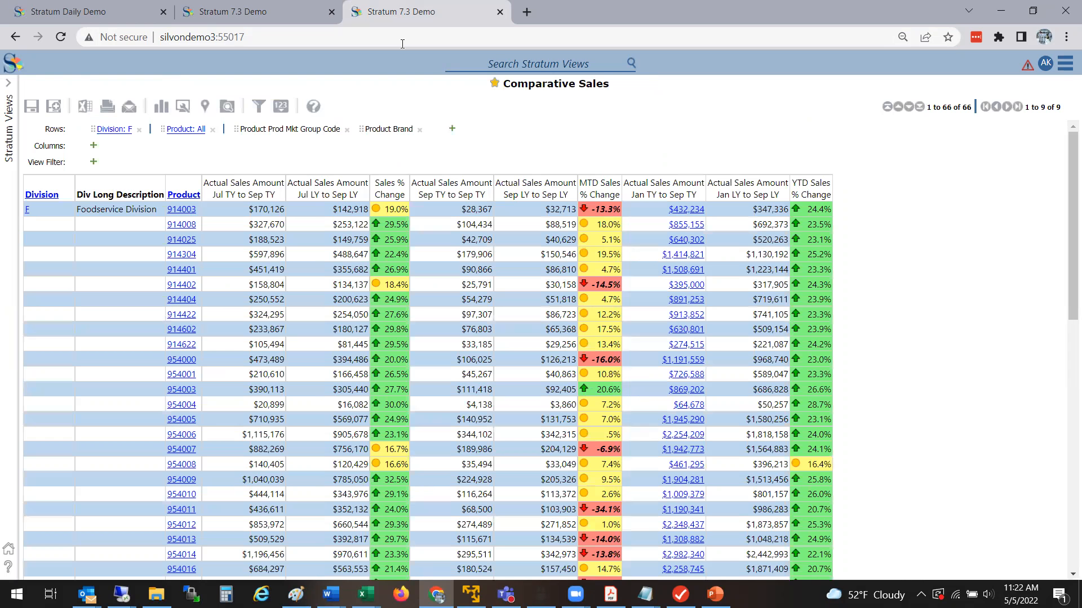
right_click(181, 196)
mouse_move(157, 285)
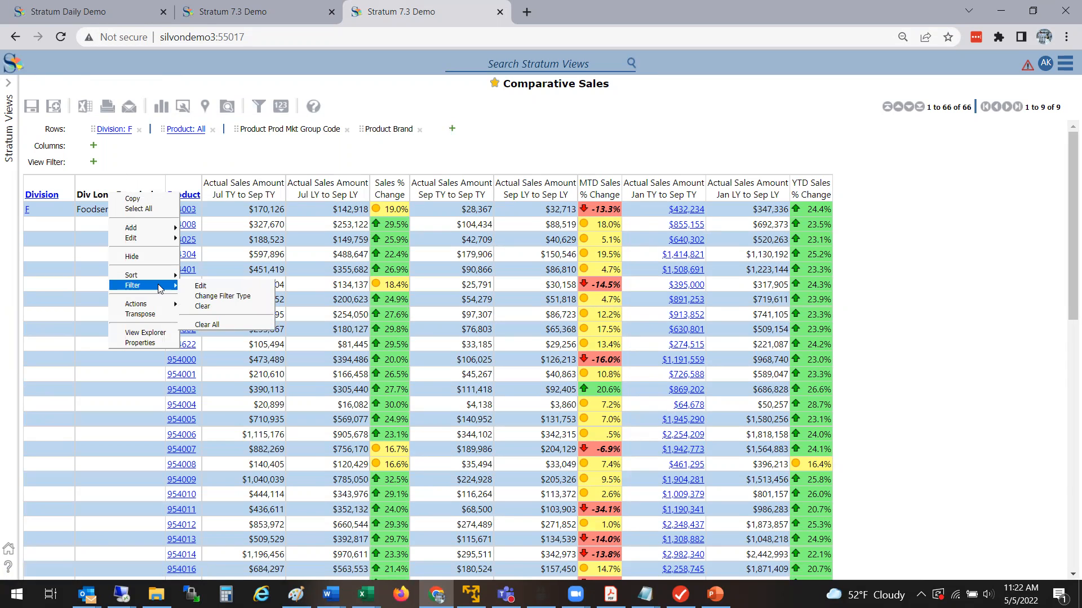
left_click(217, 288)
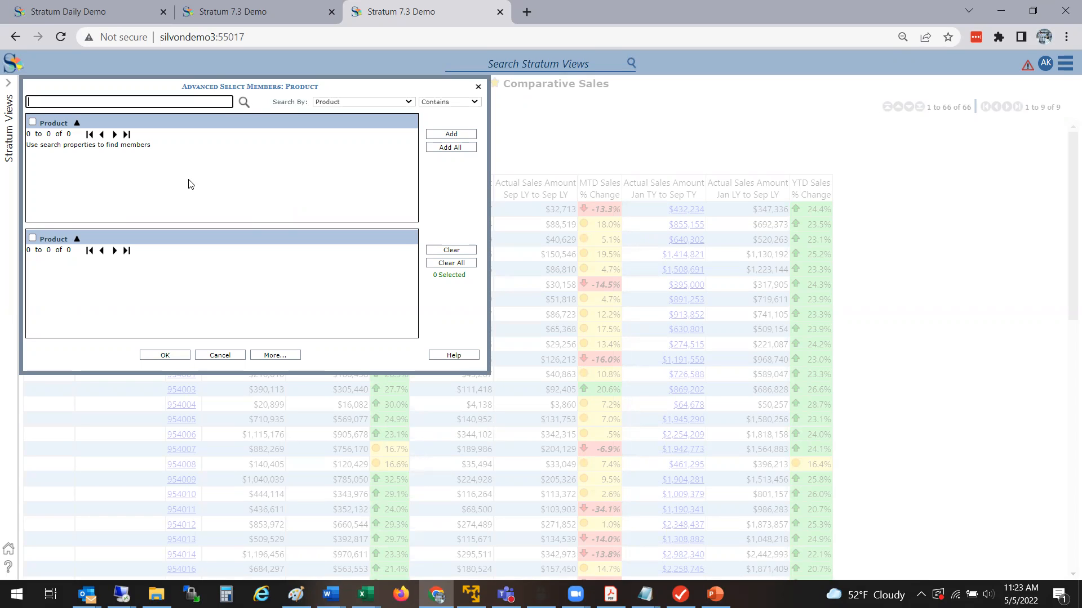
Step: Search the product members for "apples" by Prod Long Description, using the Contains match
left_click(344, 103)
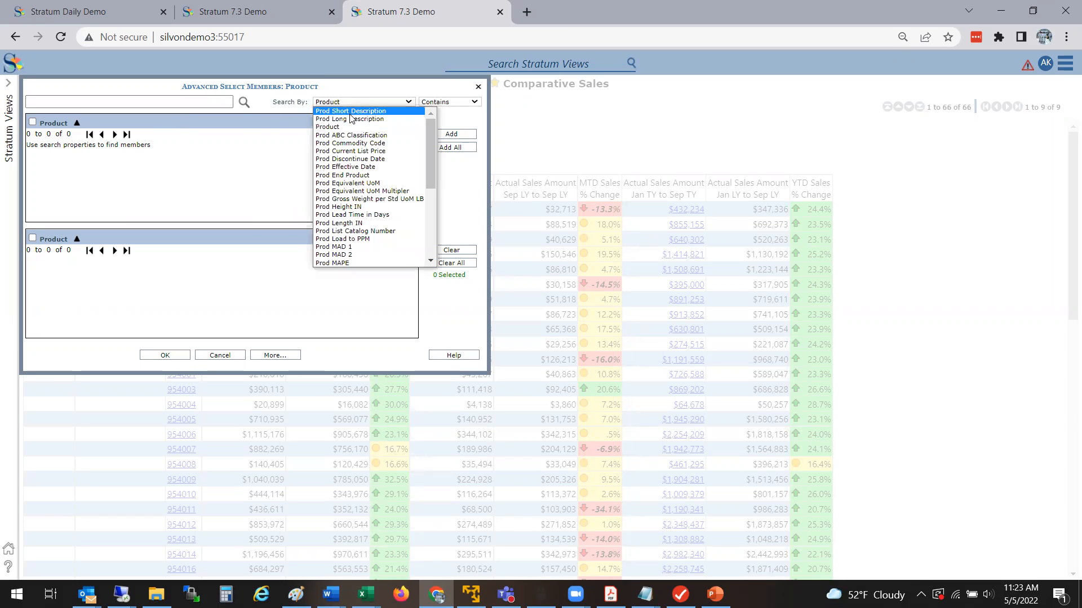
left_click(350, 119)
left_click(214, 100)
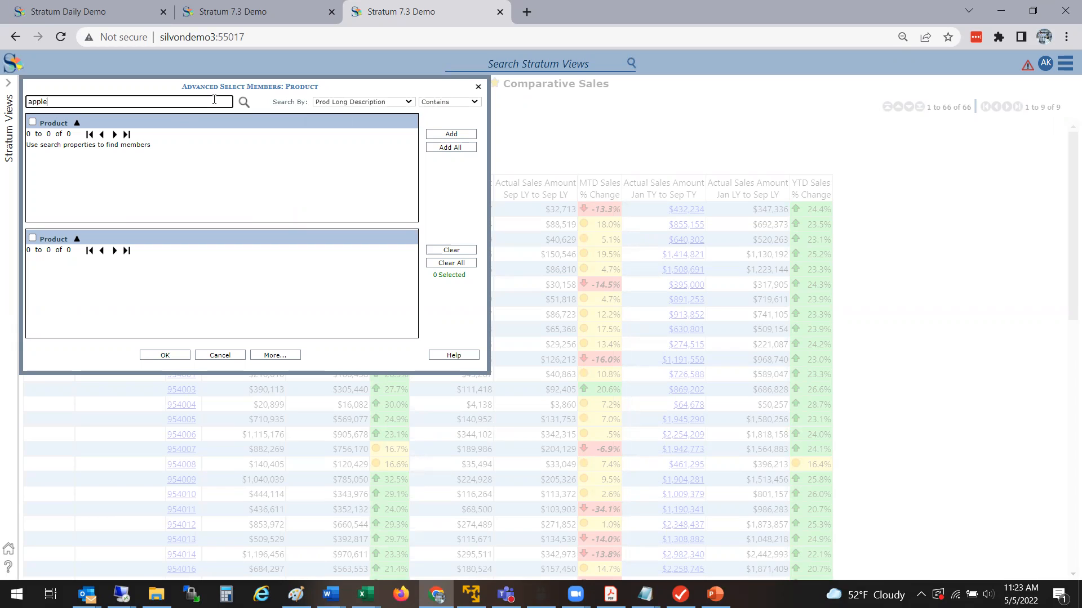
left_click(244, 102)
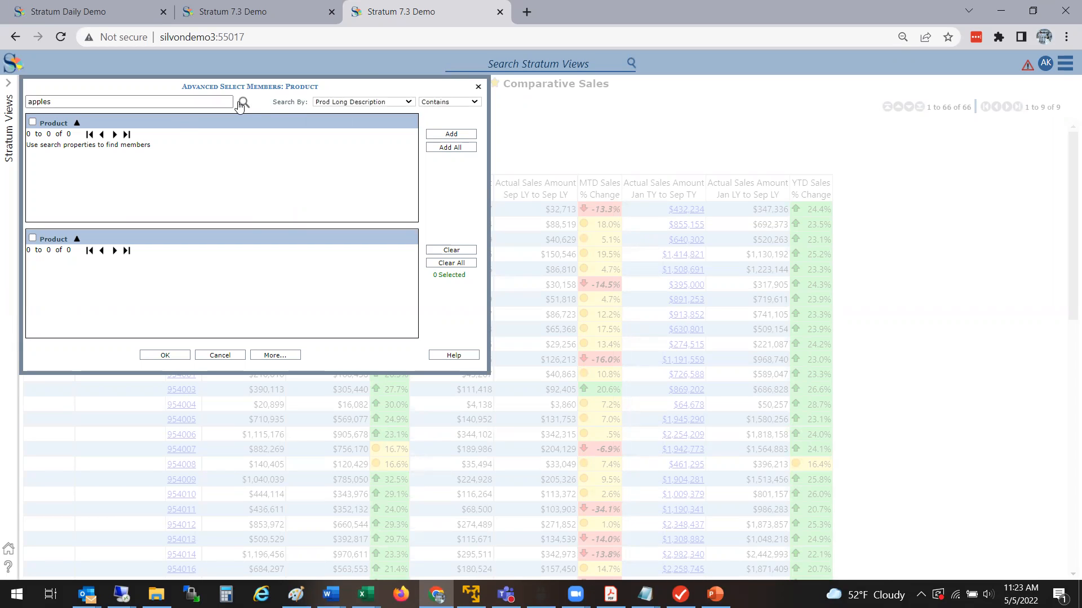
mouse_move(411, 157)
left_mouse_down()
mouse_move(416, 196)
mouse_move(415, 145)
left_mouse_up()
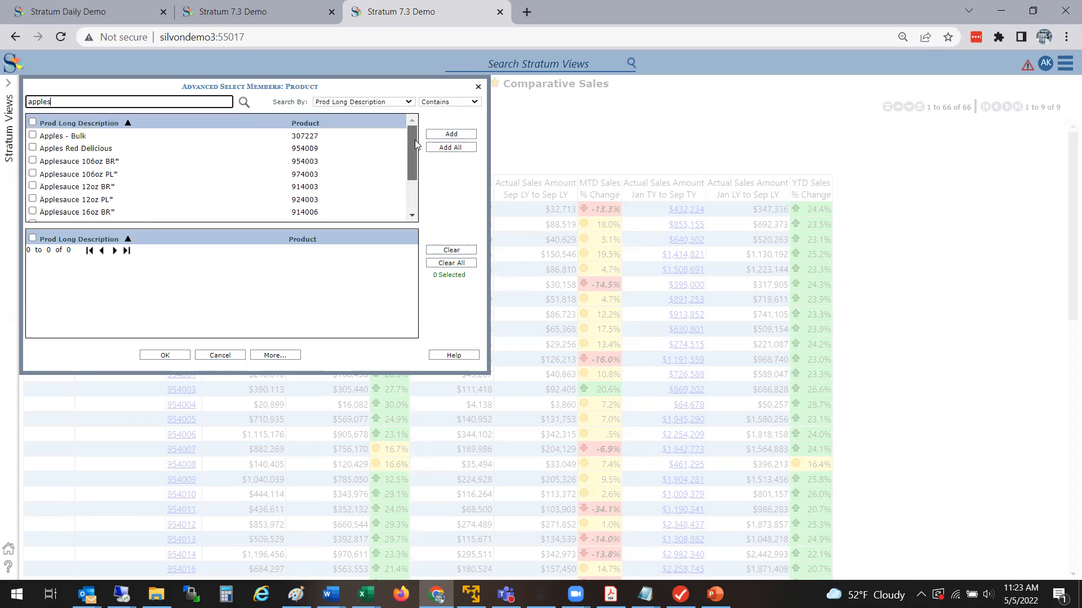
Step: Add the Applesauce 106oz BR, 106oz PL, 12oz BR and 12oz PL products to the filter and apply it
left_click(76, 164)
left_click(69, 174)
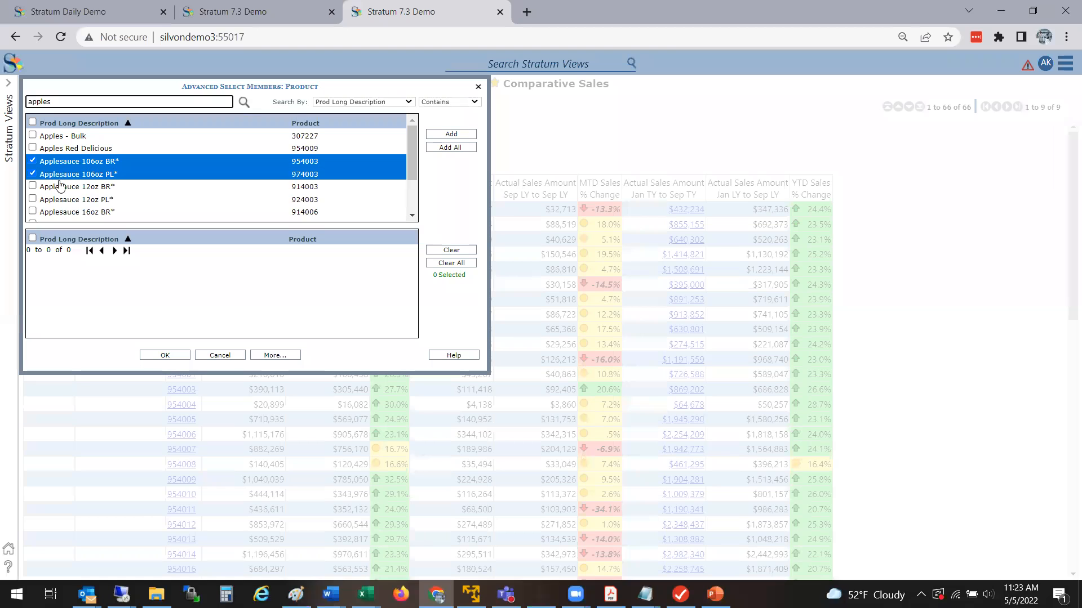
left_click(60, 186)
left_click(62, 201)
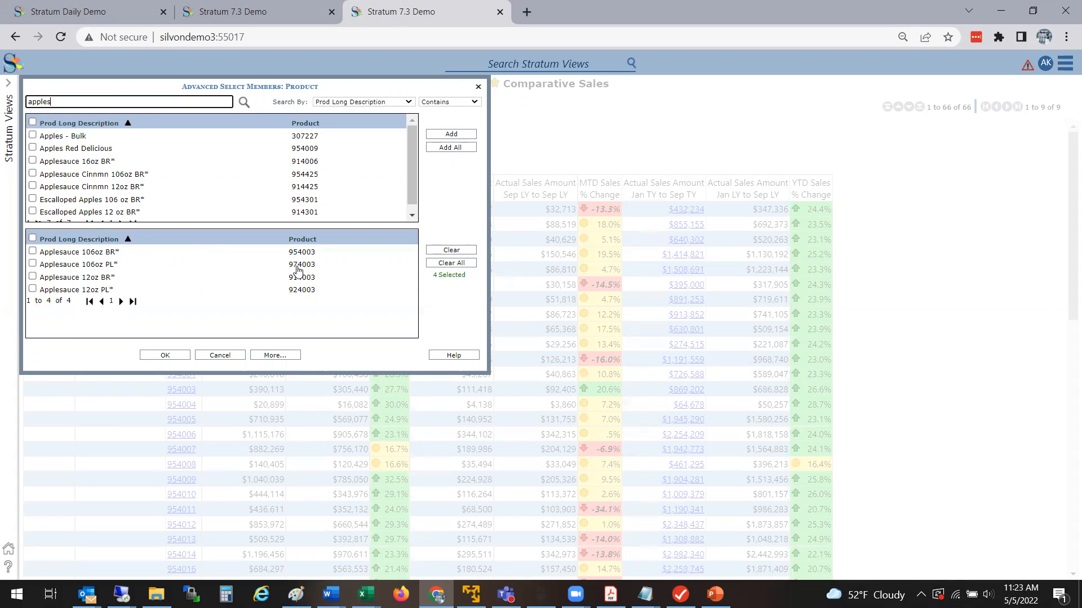
left_click(180, 356)
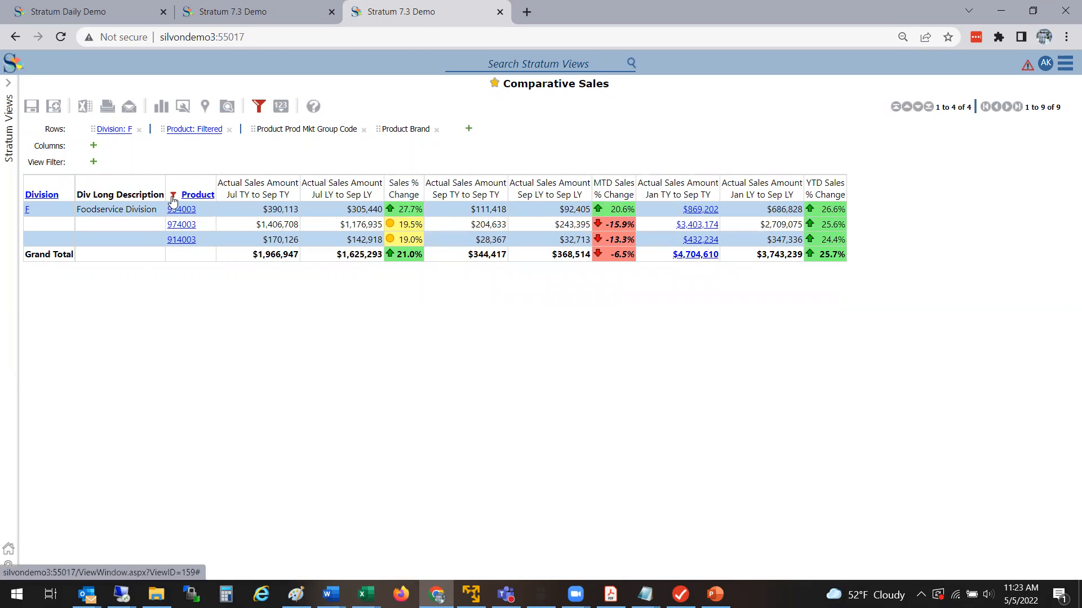
Step: Change the Product level filter from Include to Exclude for the four selected members and apply it to the Comparative Sales view
mouse_move(172, 198)
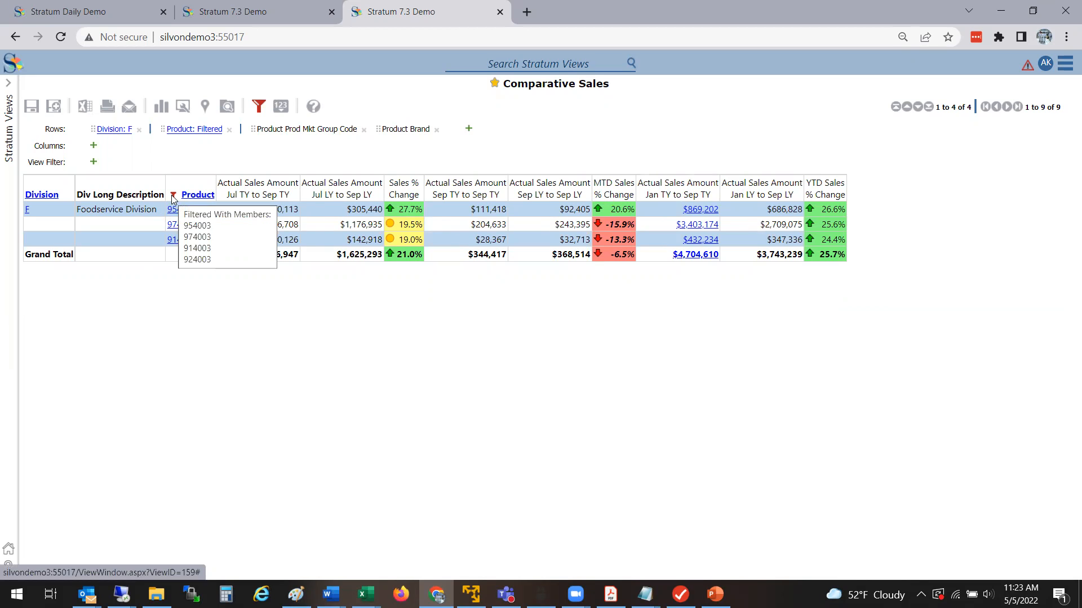
left_click(259, 107)
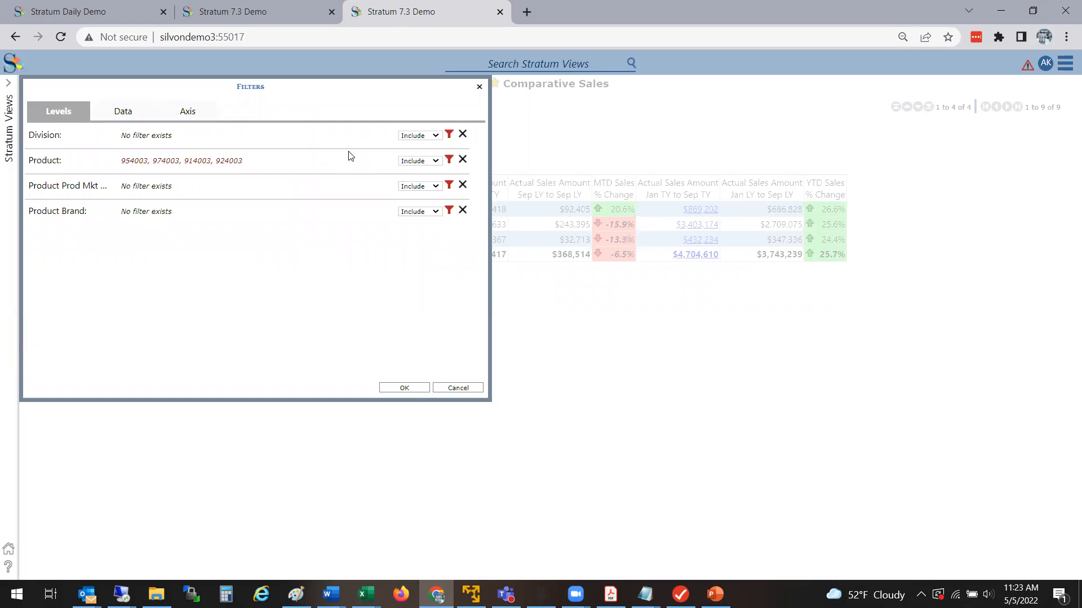
left_click(424, 161)
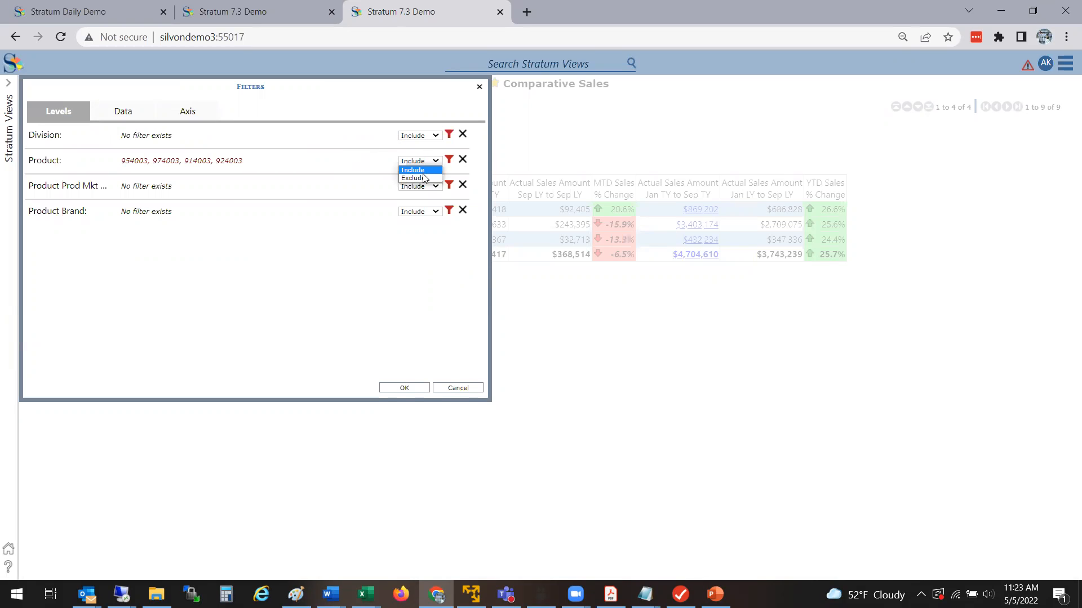
left_click(422, 178)
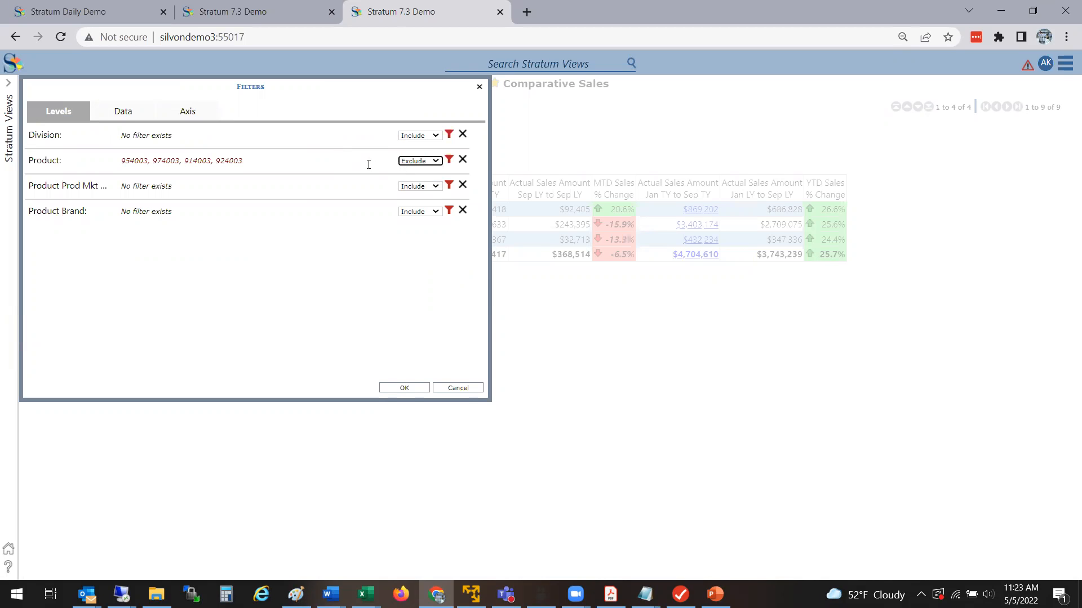
left_click(395, 388)
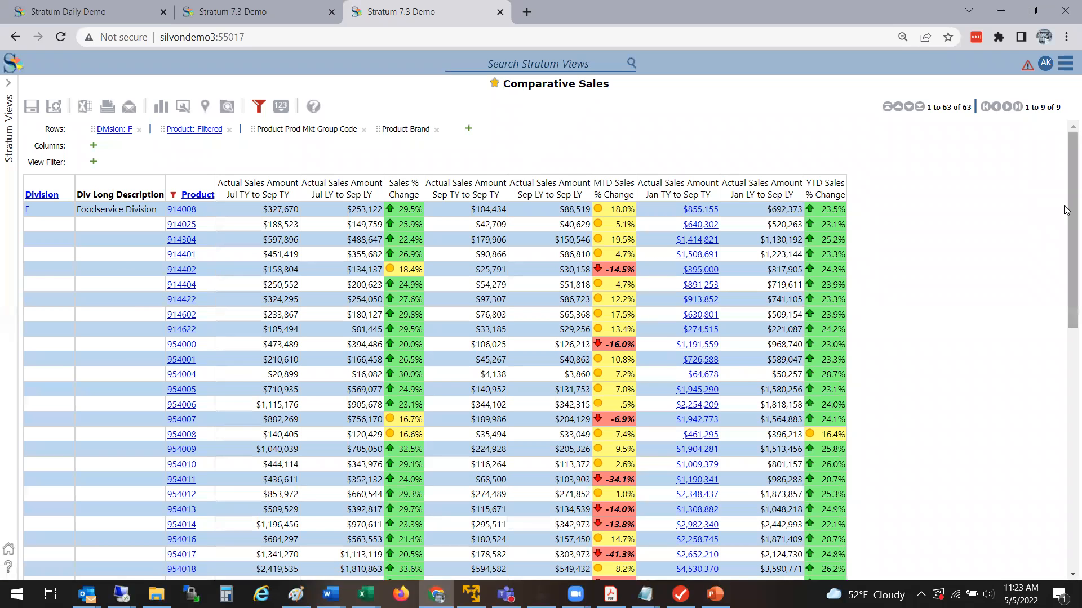
scroll(1067, 245, "down", 1)
scroll(1066, 245, "down", 3)
scroll(1066, 246, "up", 4)
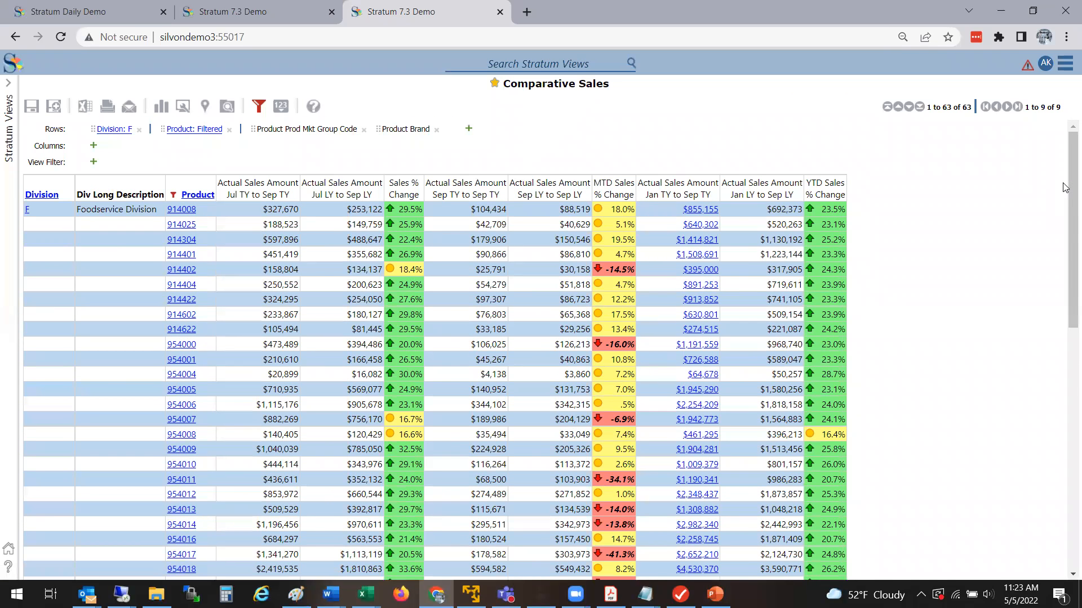
Step: Open the Product filter's advanced member selection to review the selected products, and close it without changing anything
right_click(195, 194)
mouse_move(169, 281)
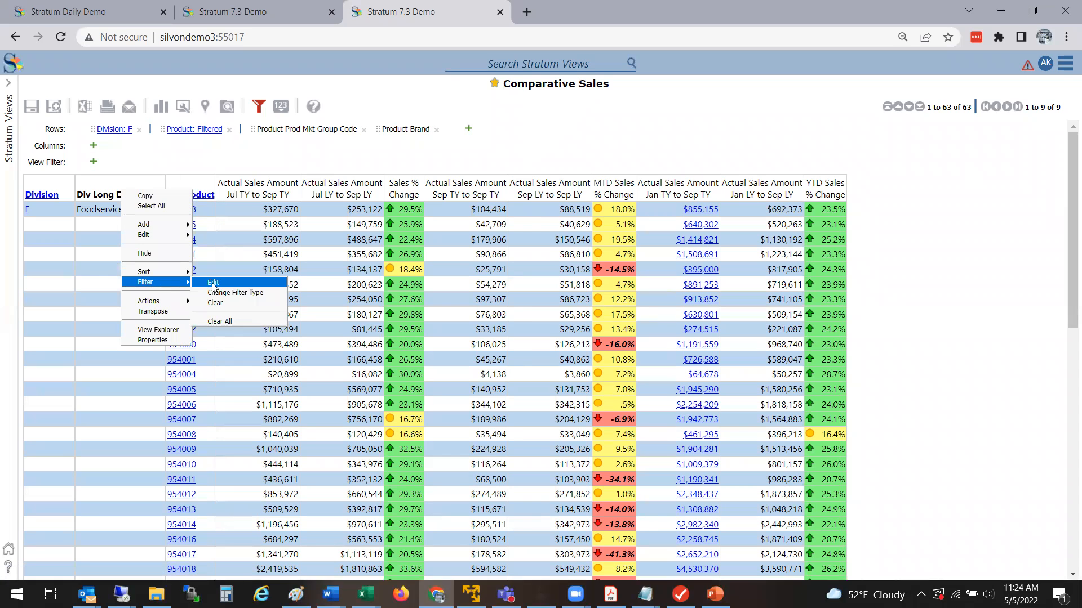
left_click(217, 285)
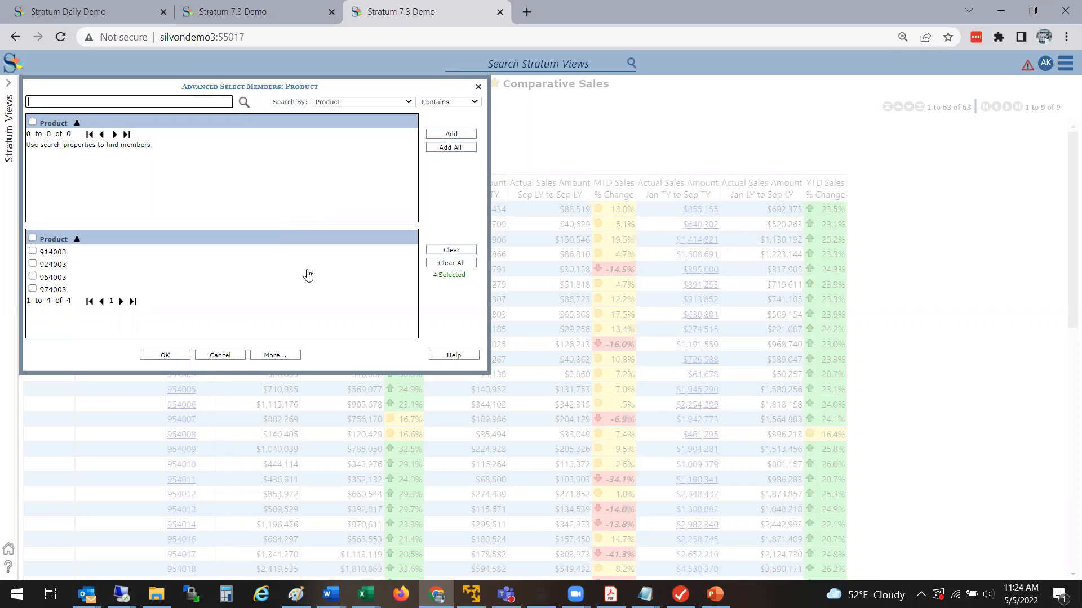
left_click(225, 355)
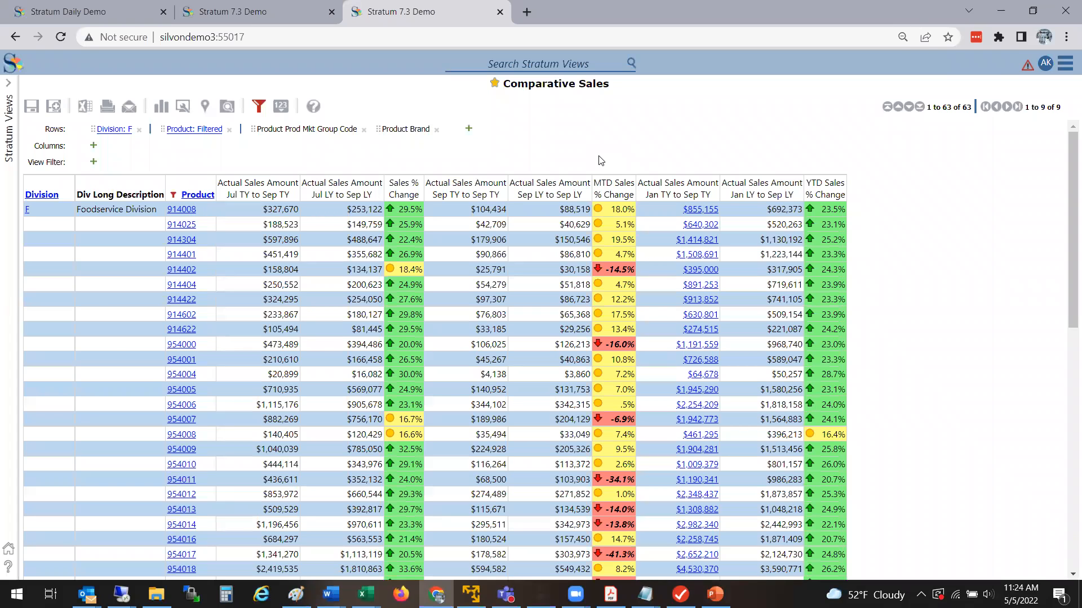
Step: Bring up the Manage Things options for administering Stratum items such as dimensions and measures
left_click(1064, 63)
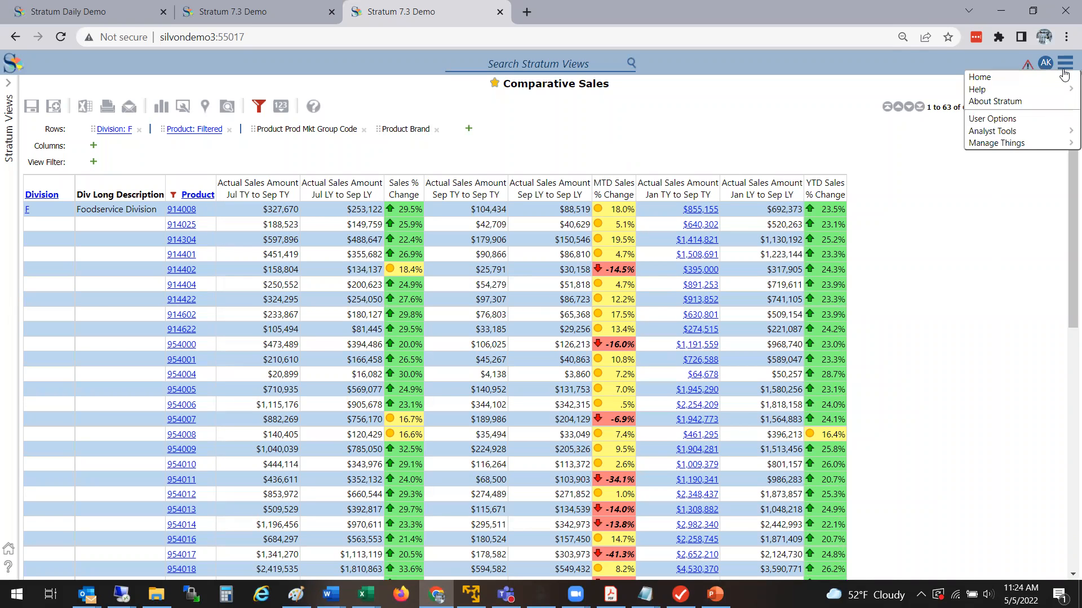
mouse_move(1028, 146)
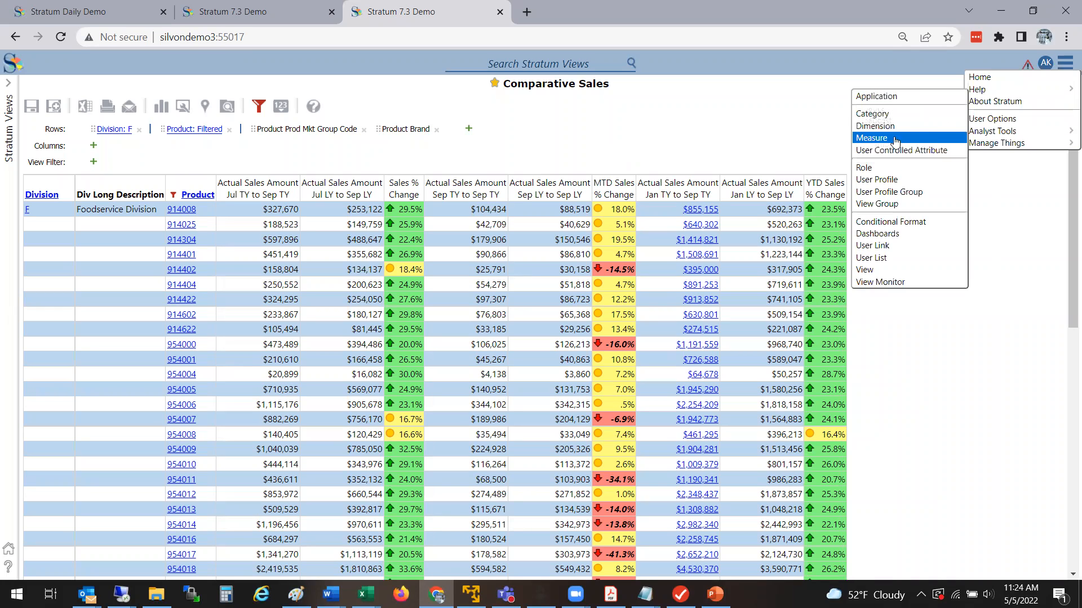